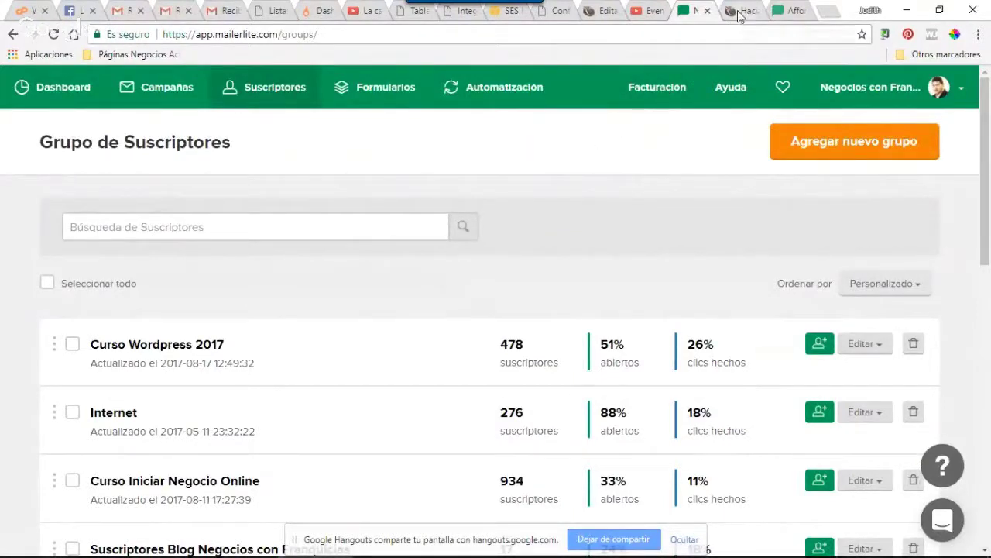
Get the invite link from the Skype chat and open a new blank Chrome tab
{"action": "left_click", "coordinate": [783, 14]}
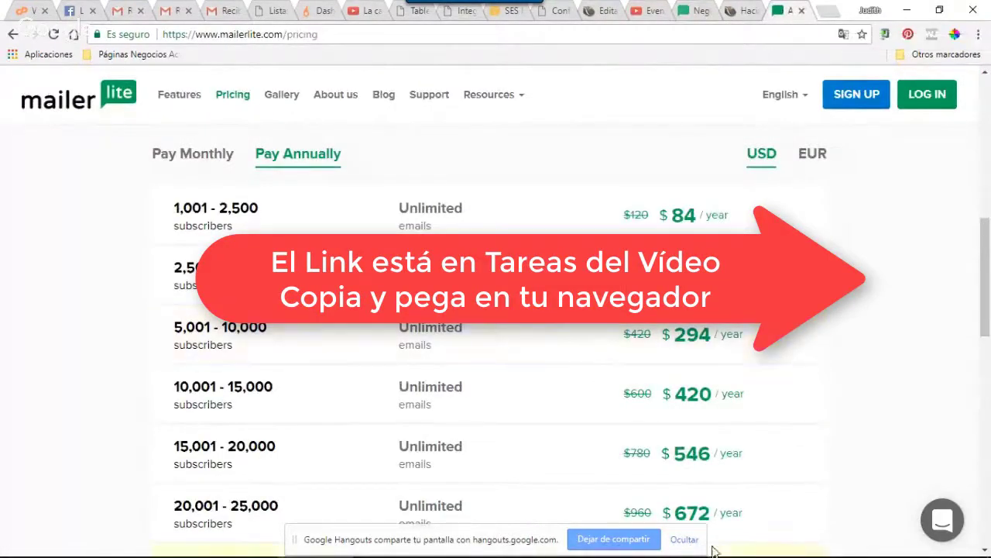
{"action": "left_click", "coordinate": [763, 542]}
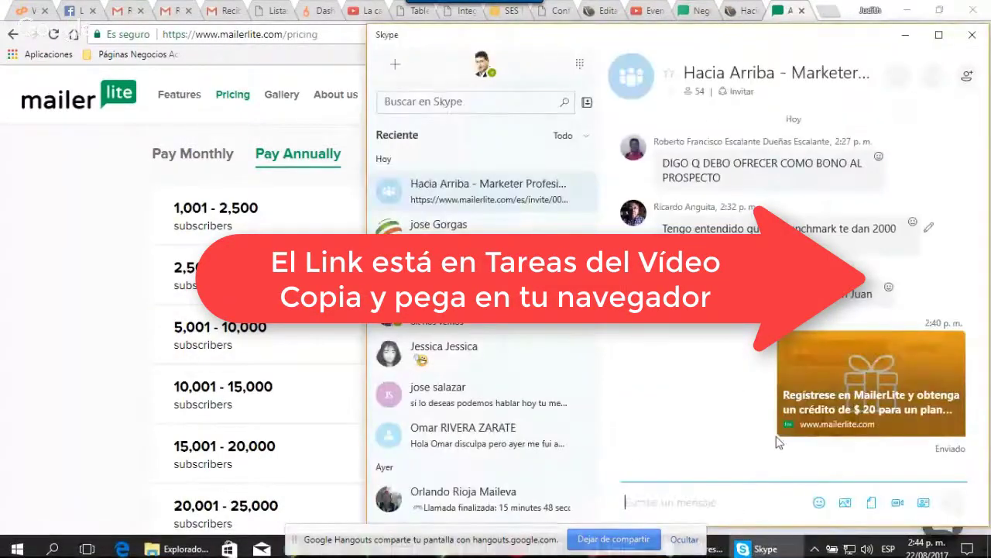
{"action": "left_click", "coordinate": [31, 347]}
{"action": "left_click", "coordinate": [828, 12]}
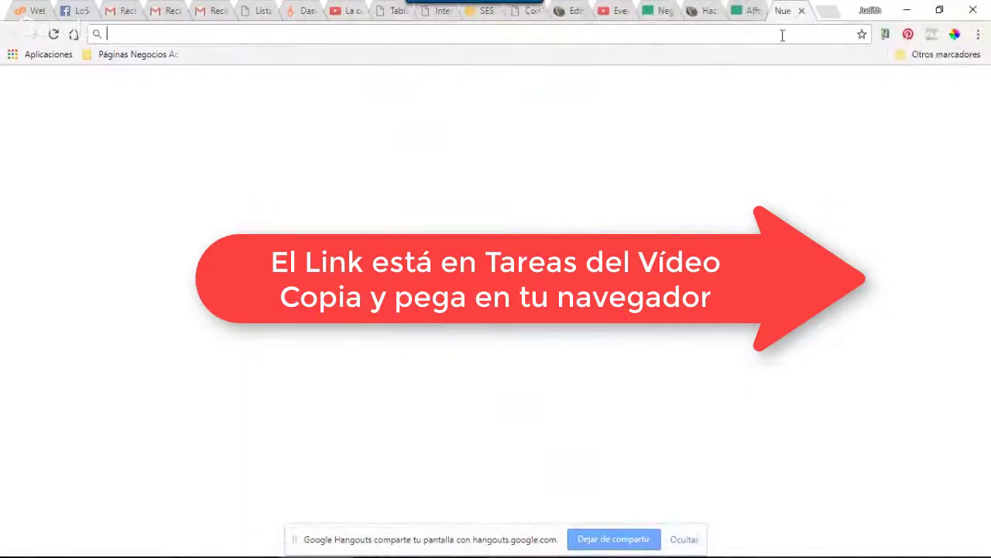
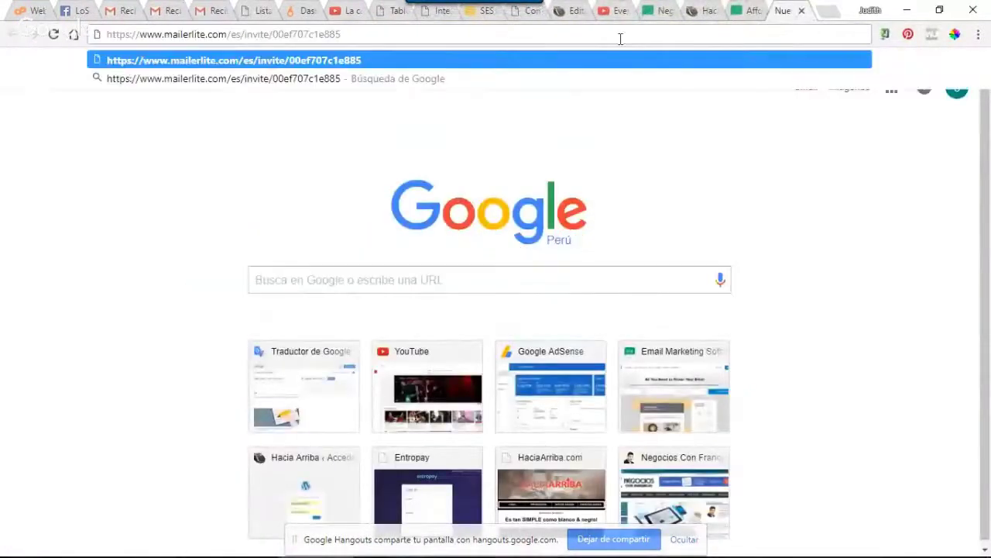
Load the pasted MailerLite invite link and go to the Regístrate sign-up form
{"action": "key", "text": "Return"}
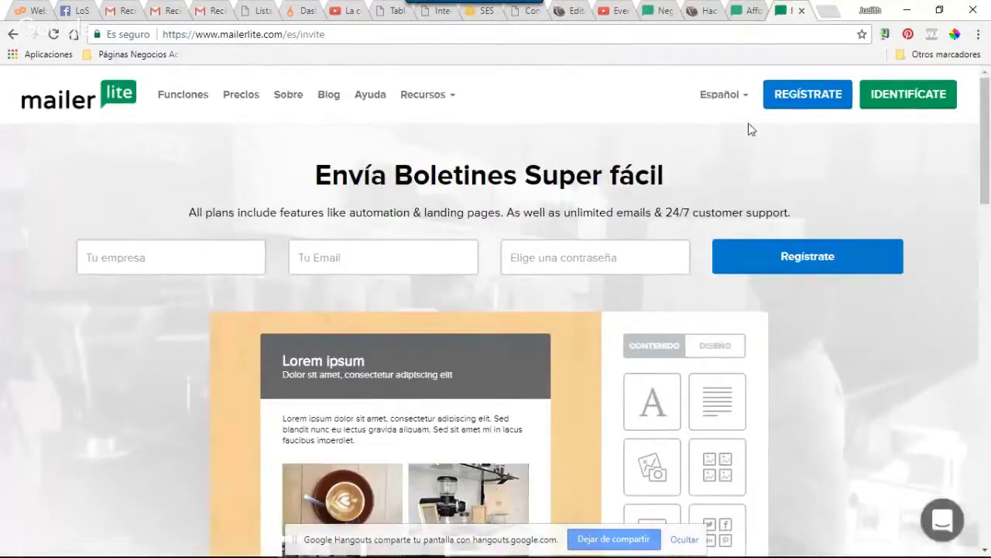
{"action": "left_click", "coordinate": [838, 99]}
Sign up with the organisation name, the account e-mail and a password, creating the account
{"action": "left_click", "coordinate": [396, 313]}
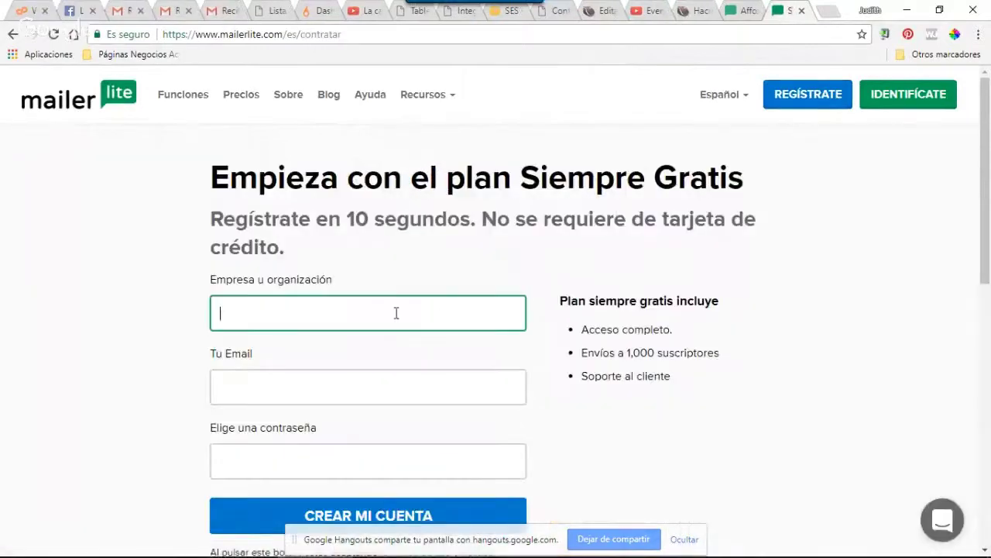
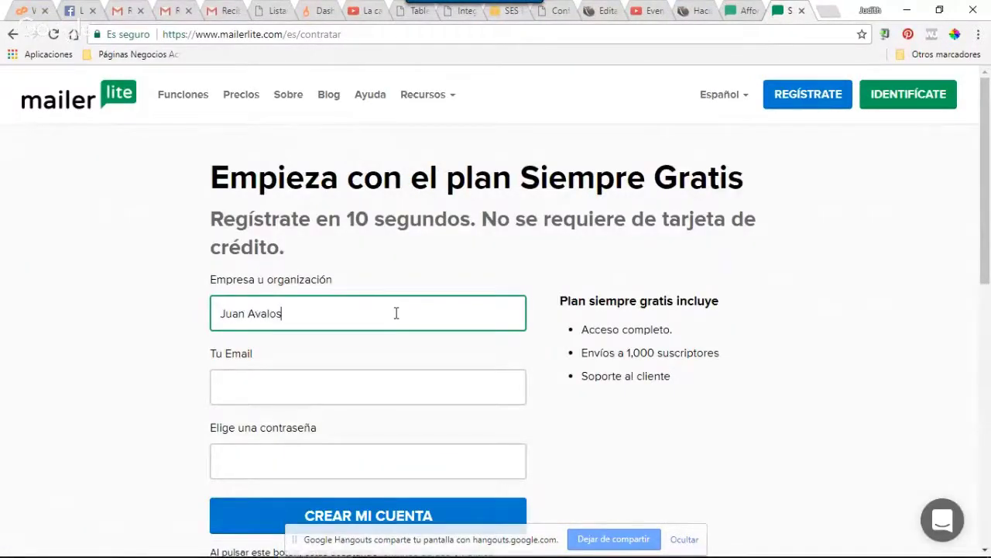
{"action": "left_click", "coordinate": [353, 376]}
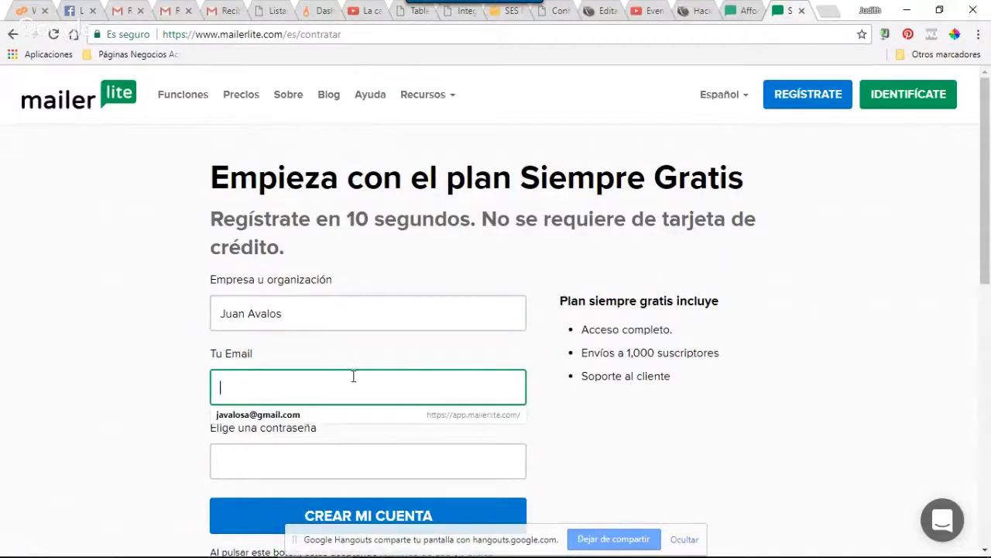
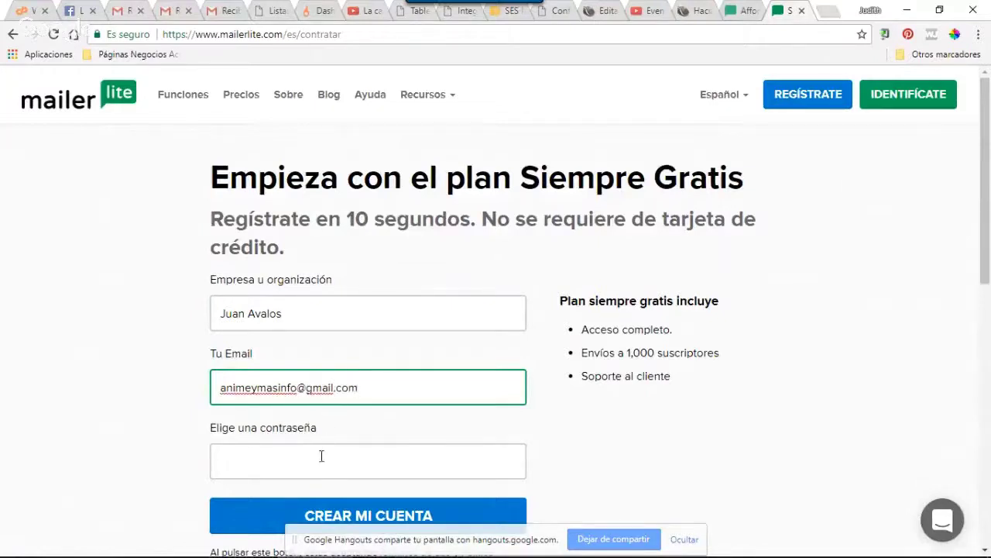
{"action": "left_click", "coordinate": [321, 456]}
{"action": "type", "text": "*****"}
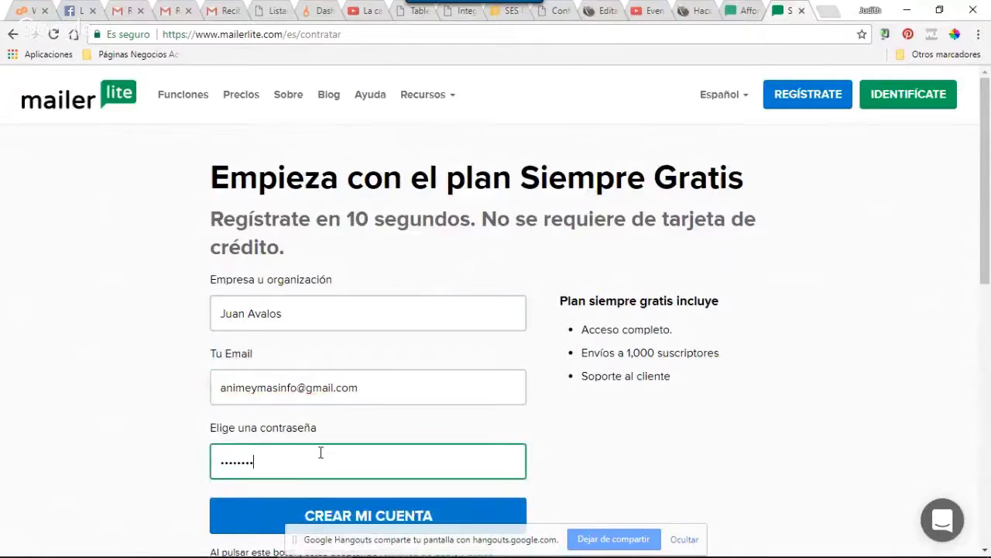
{"action": "type", "text": "********"}
{"action": "scroll", "coordinate": [640, 398], "scroll_direction": "down", "scroll_amount": 1}
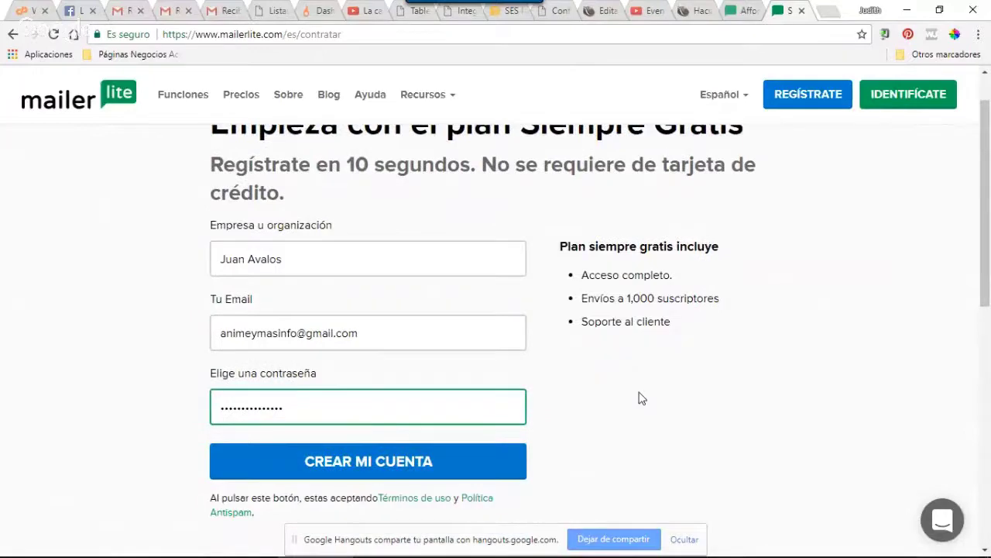
{"action": "scroll", "coordinate": [640, 398], "scroll_direction": "down", "scroll_amount": 2}
{"action": "left_click", "coordinate": [380, 297]}
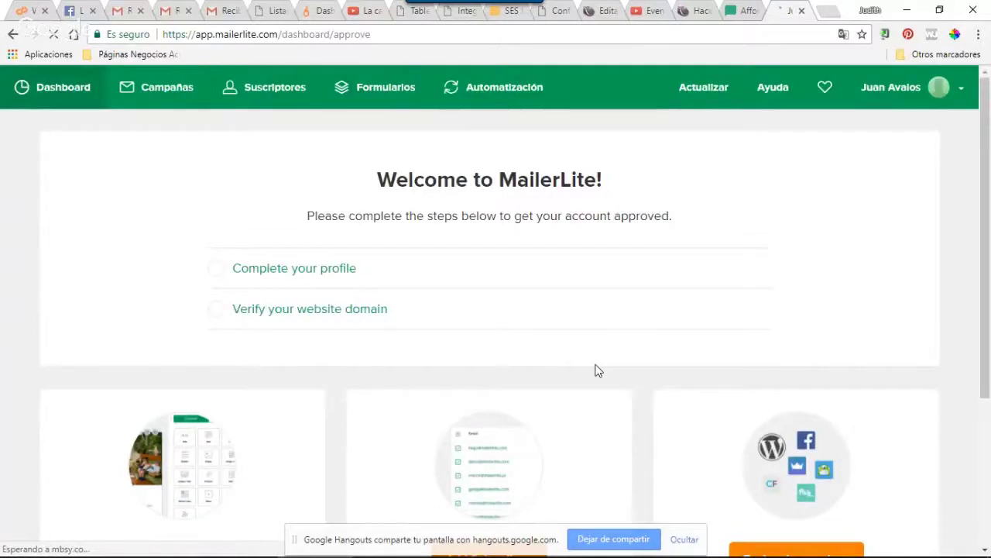
Open the profile form and replace Nombre and Apellido with the account holder's name
{"action": "left_click", "coordinate": [281, 274]}
{"action": "double_click", "coordinate": [248, 272]}
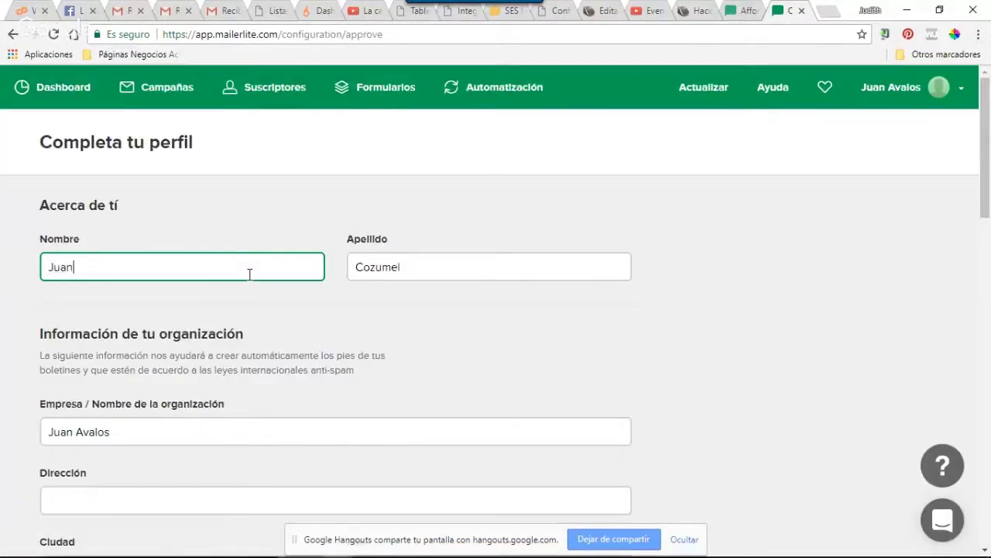
{"action": "key", "text": "Tab"}
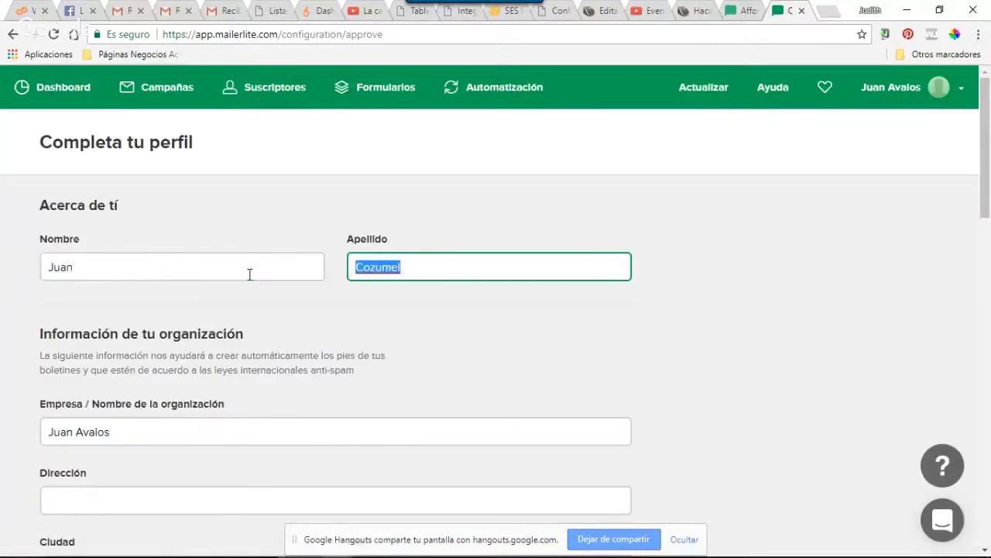
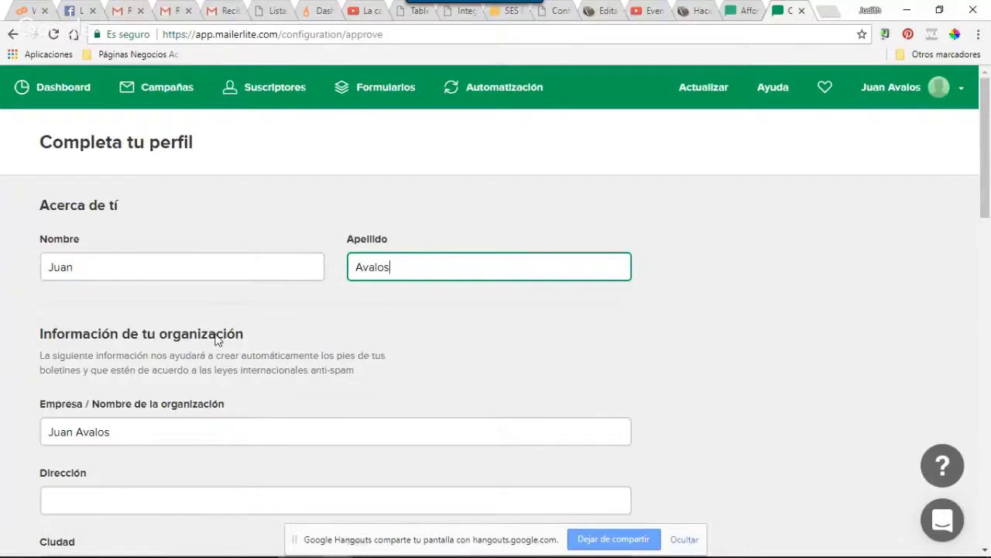
Enter the street address in the Dirección field
{"action": "scroll", "coordinate": [217, 338], "scroll_direction": "down", "scroll_amount": 2}
{"action": "left_click", "coordinate": [147, 290]}
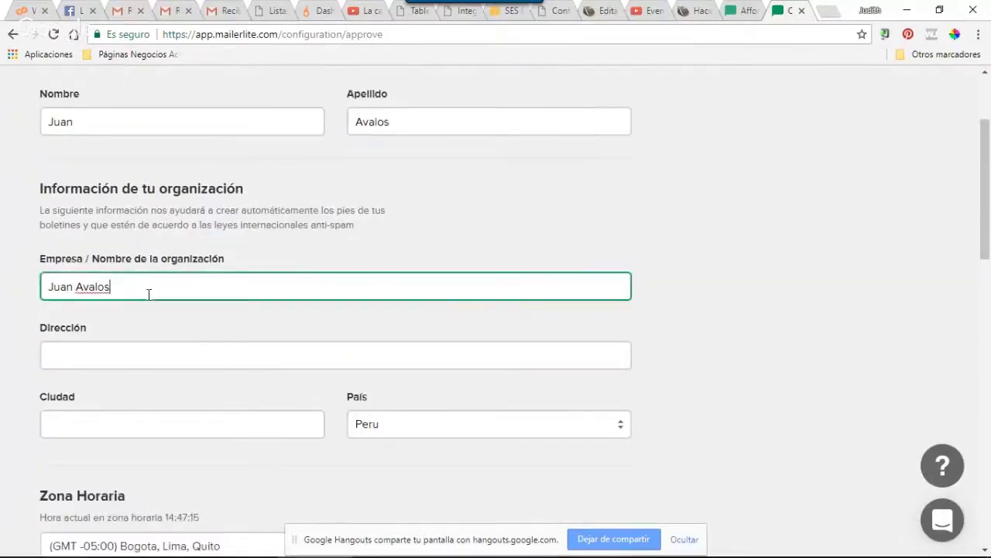
{"action": "left_click", "coordinate": [131, 349]}
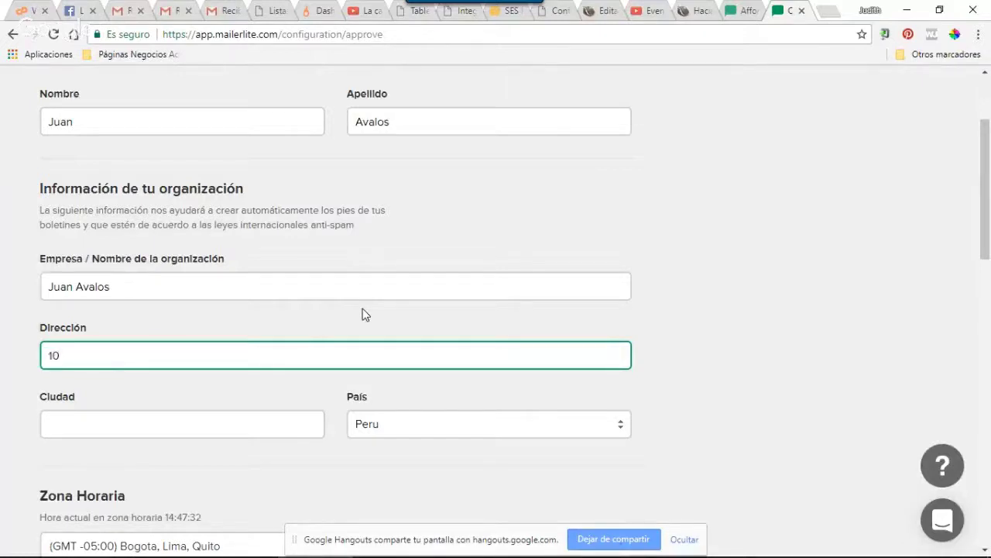
{"action": "key", "text": "BackSpace"}
{"action": "left_click", "coordinate": [262, 431]}
Enter the city and choose Negocios y finanzas as the industry
{"action": "type", "text": "Trujillo"}
{"action": "scroll", "coordinate": [261, 434], "scroll_direction": "down", "scroll_amount": 3}
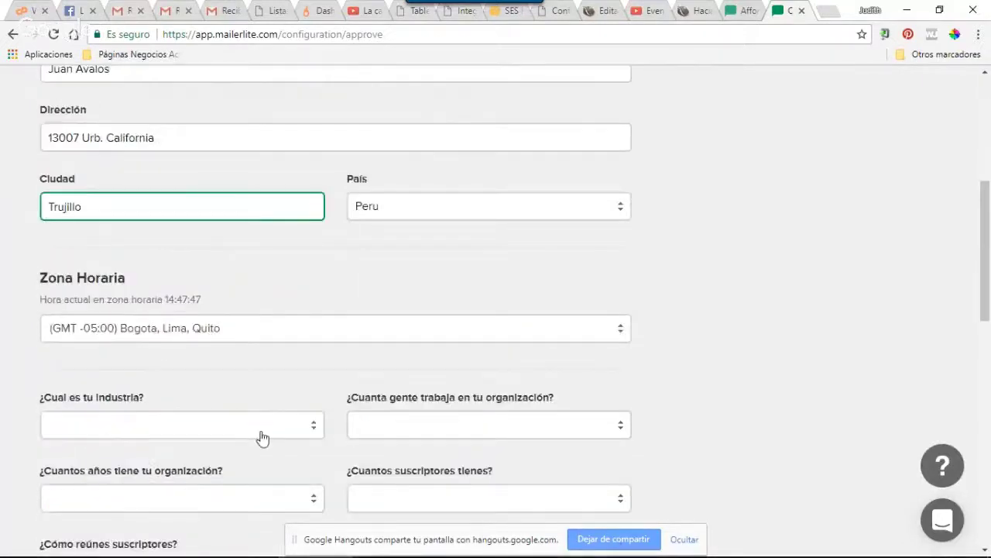
{"action": "scroll", "coordinate": [226, 358], "scroll_direction": "down", "scroll_amount": 2}
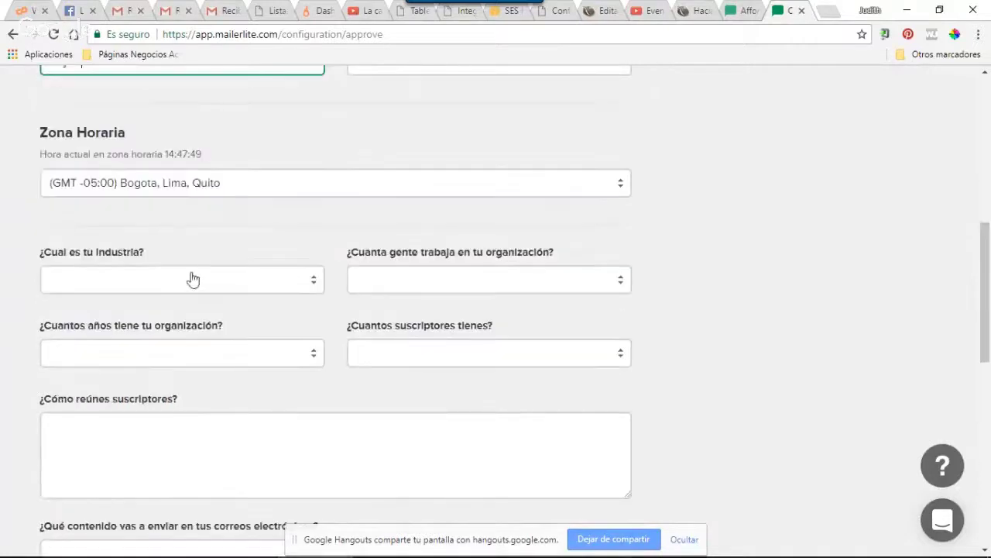
{"action": "left_click", "coordinate": [193, 279]}
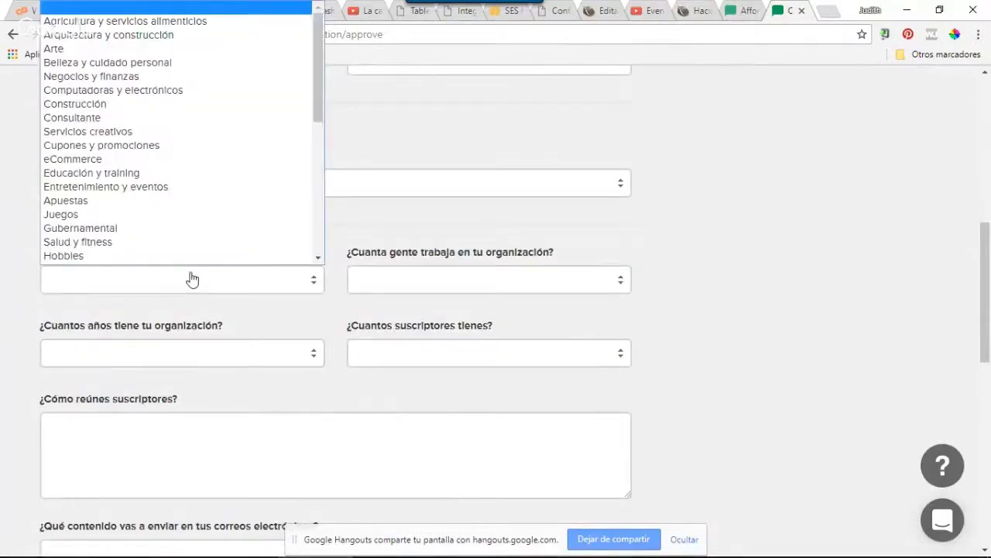
{"action": "left_click", "coordinate": [170, 70]}
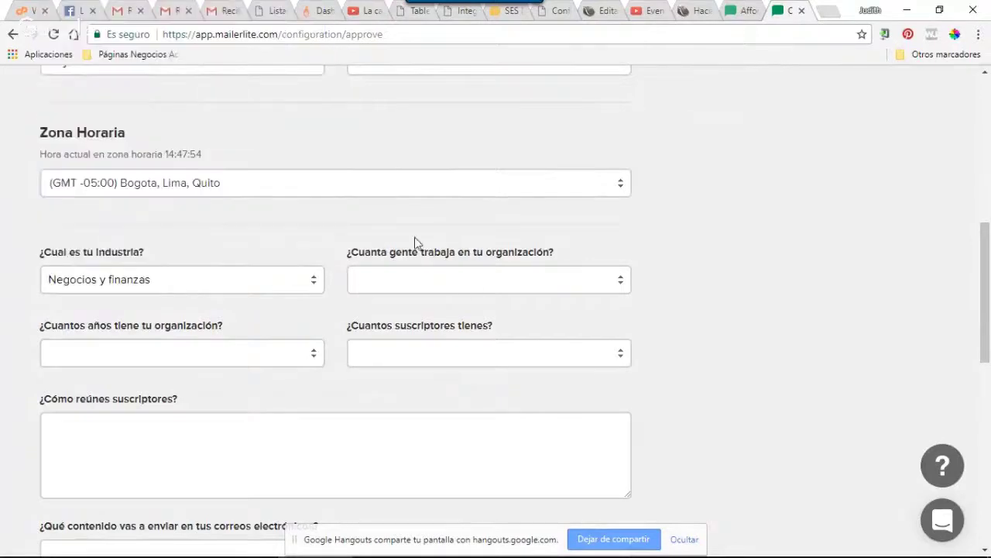
Set organisation size to 1-5, age to 3-5 años and subscribers to < 1,000
{"action": "left_click", "coordinate": [517, 291]}
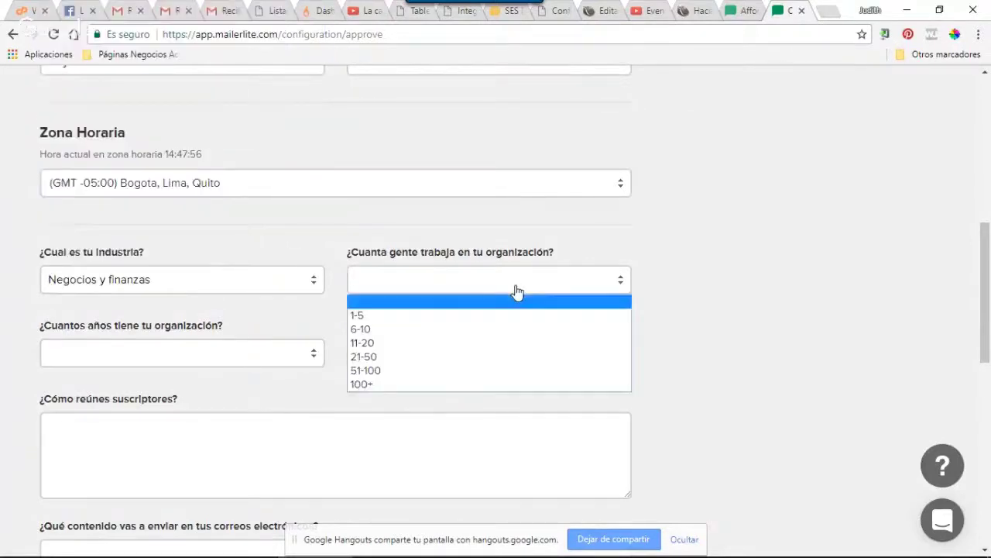
{"action": "left_click", "coordinate": [386, 318]}
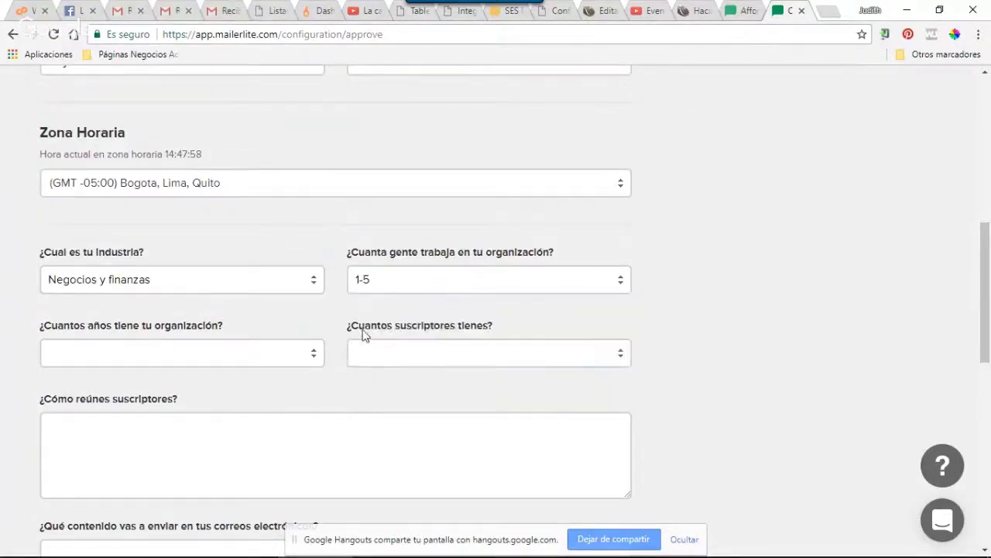
{"action": "left_click", "coordinate": [142, 358]}
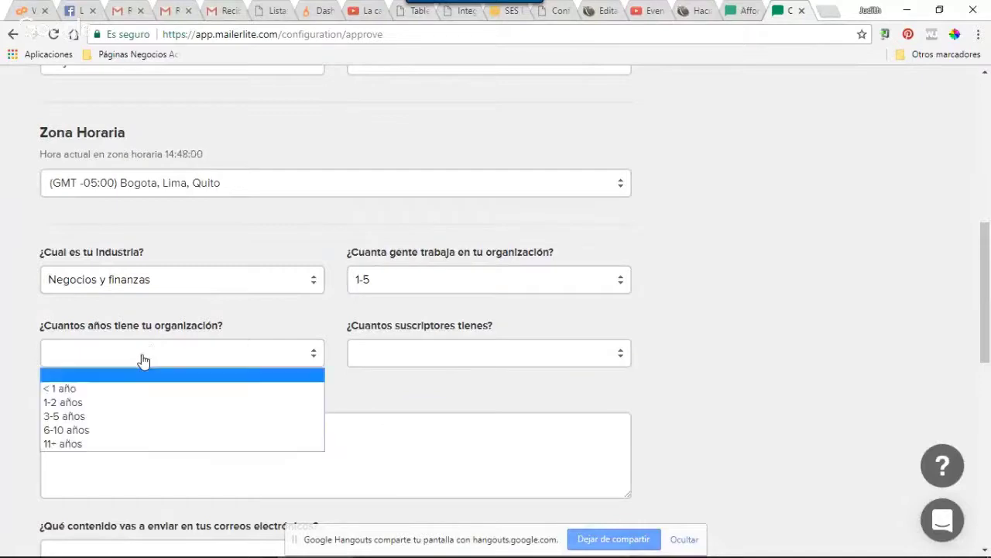
{"action": "left_click", "coordinate": [127, 418]}
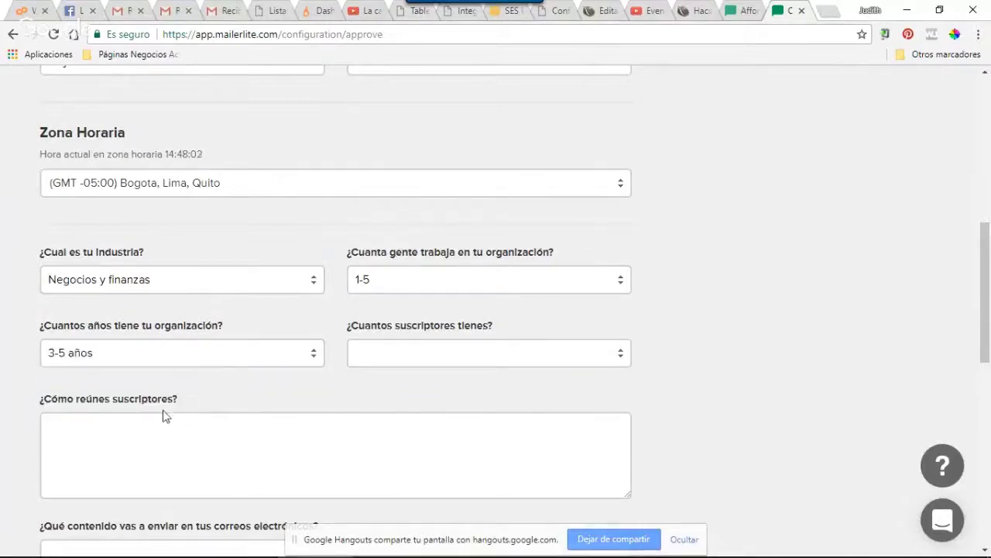
{"action": "left_click", "coordinate": [470, 359]}
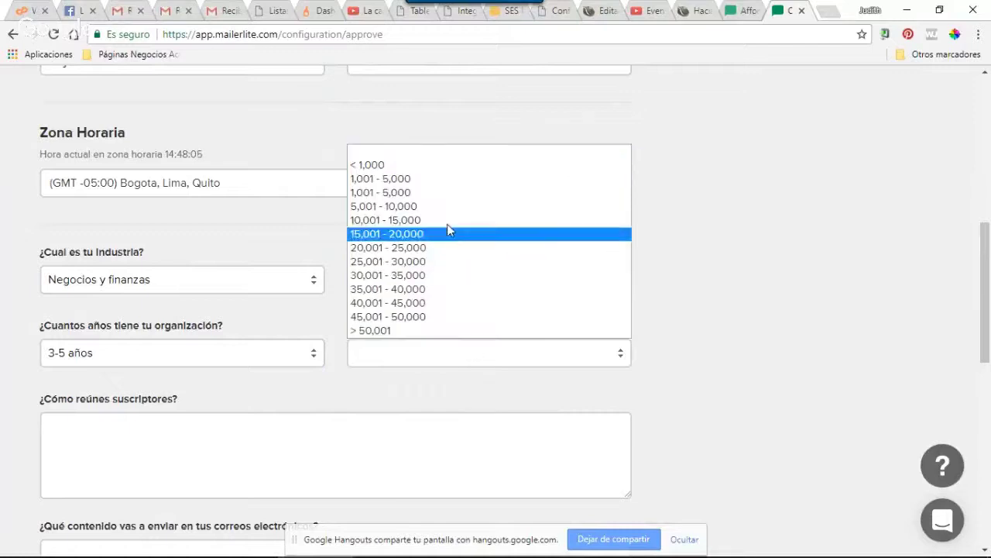
{"action": "left_click", "coordinate": [454, 167]}
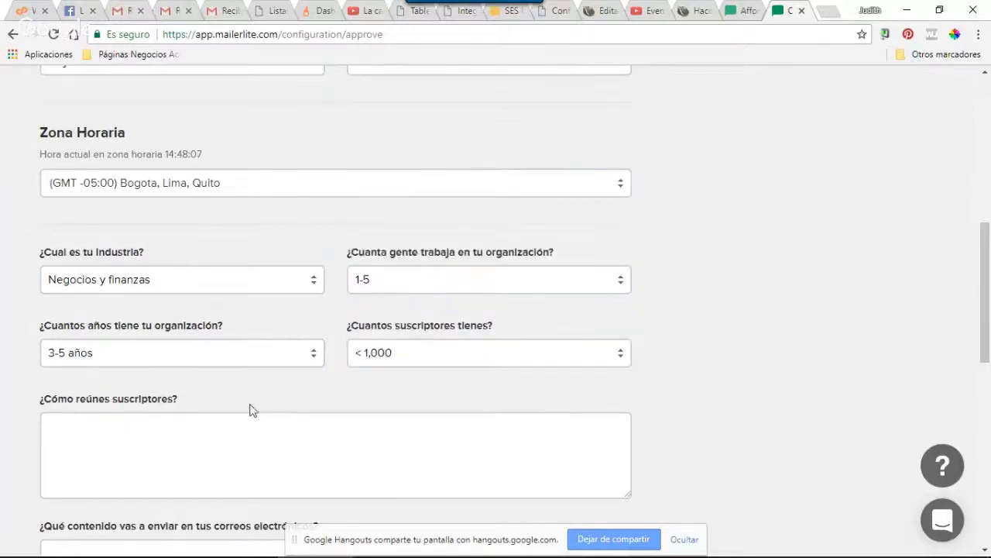
{"action": "scroll", "coordinate": [230, 415], "scroll_direction": "down", "scroll_amount": 1}
{"action": "scroll", "coordinate": [230, 414], "scroll_direction": "down", "scroll_amount": 1}
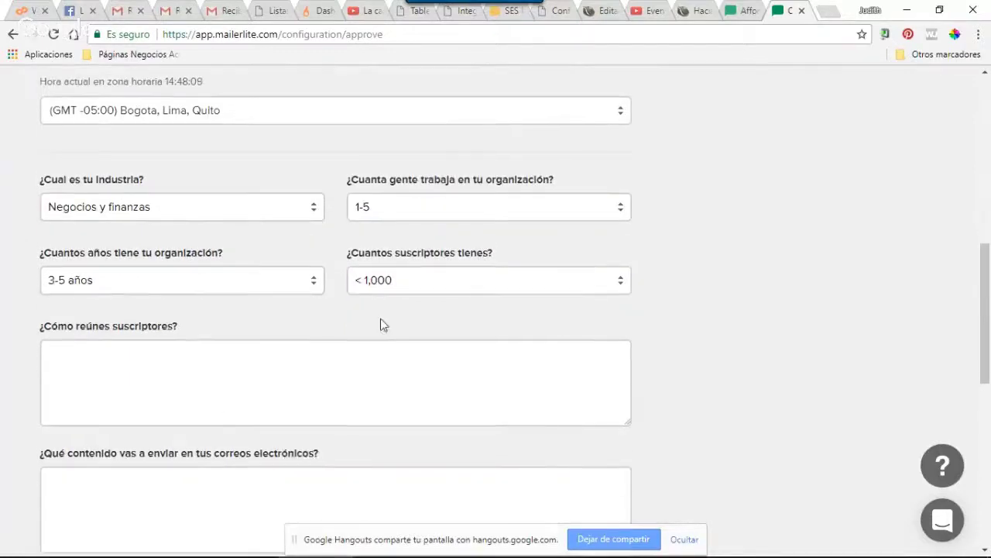
Answer how subscribers are gathered: 'Meduiante páginas de registros o landind pages'
{"action": "left_click", "coordinate": [182, 357]}
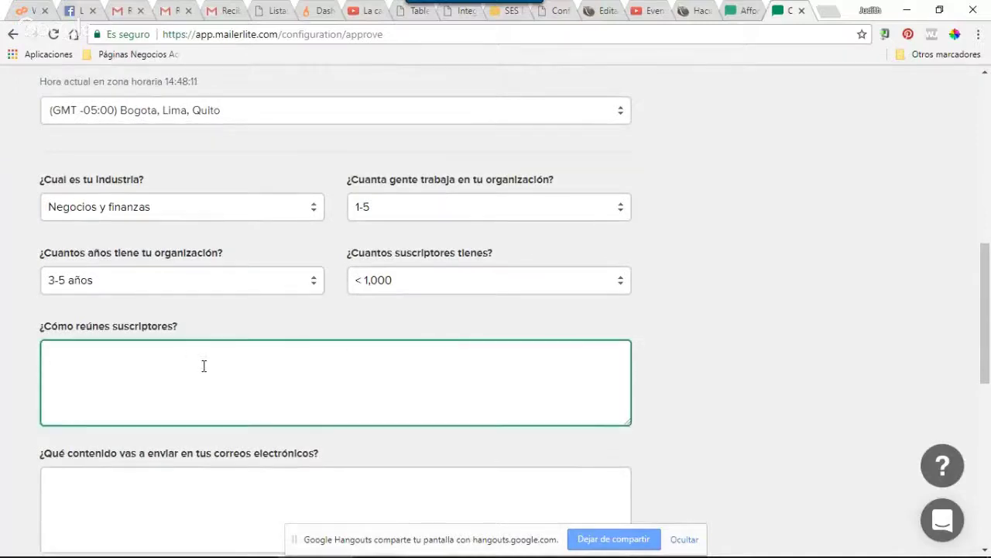
{"action": "scroll", "coordinate": [206, 370], "scroll_direction": "down", "scroll_amount": 1}
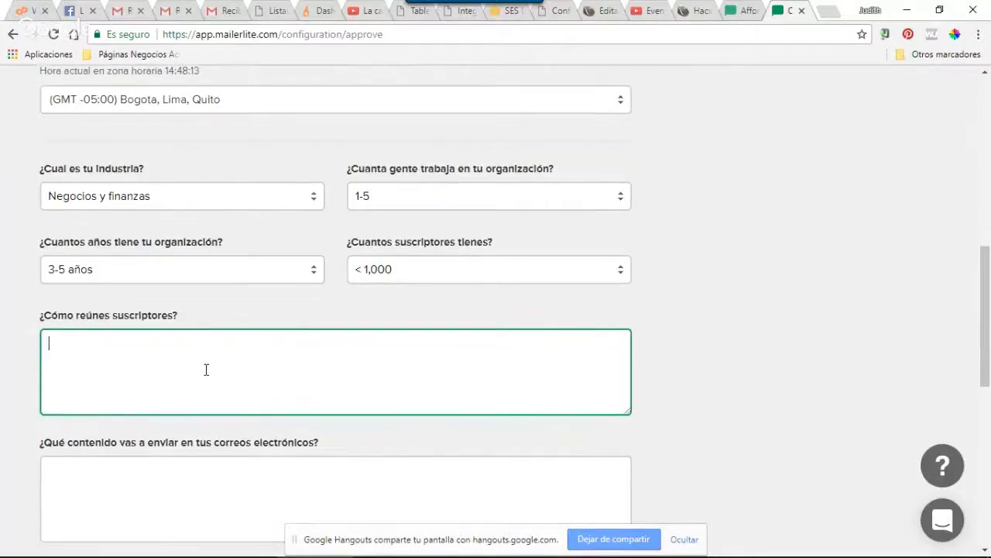
{"action": "type", "text": "Medu"}
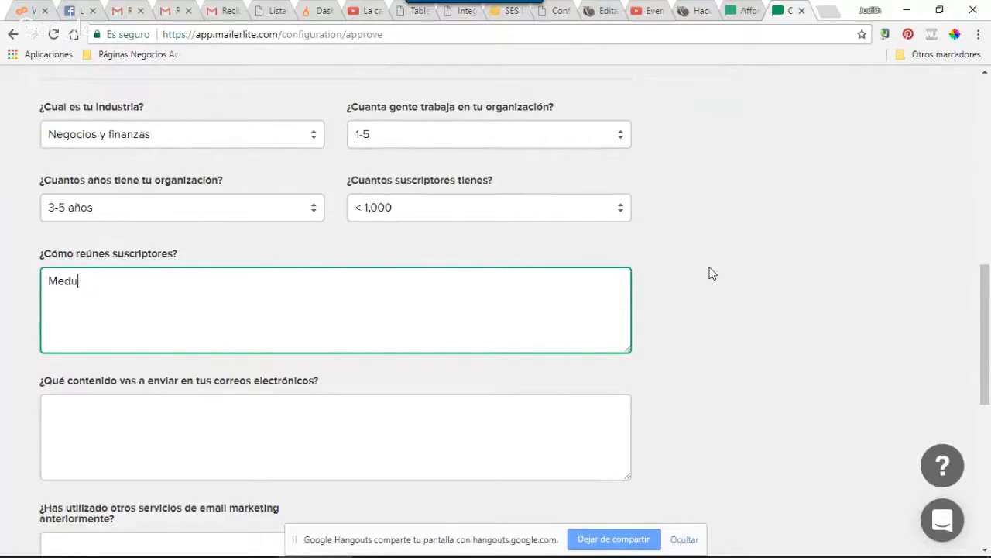
{"action": "key", "text": "BackSpace"}
{"action": "type", "text": "iante páginas de "}
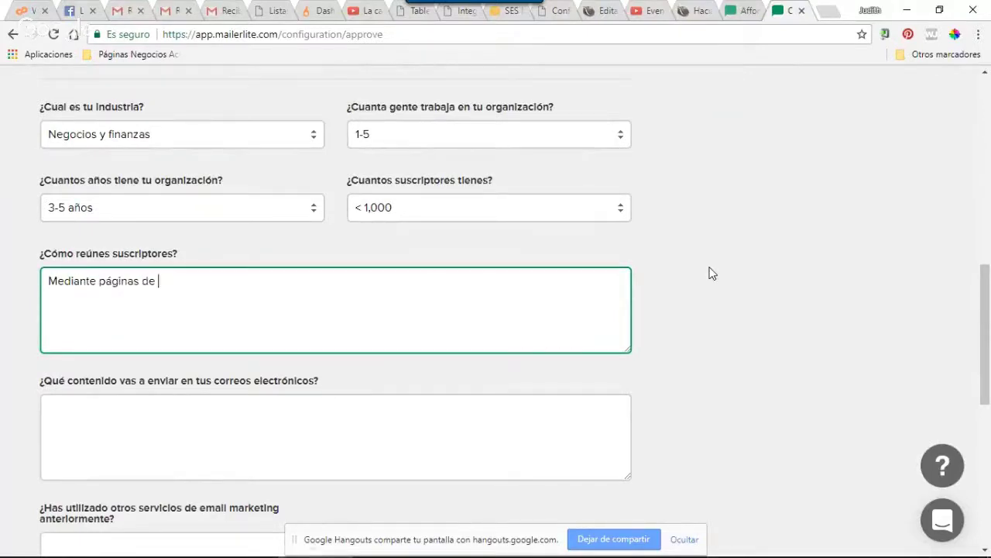
{"action": "type", "text": "registros o landin"}
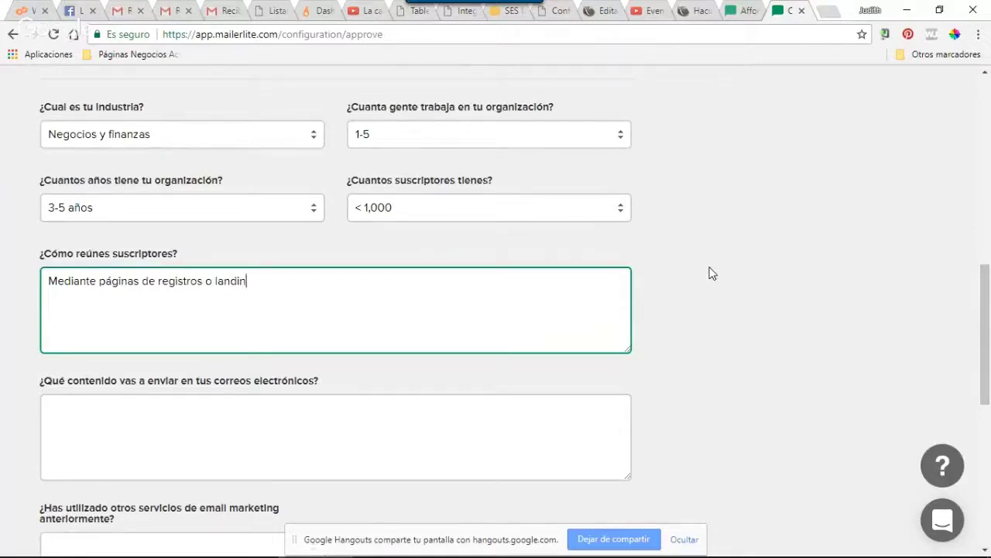
{"action": "type", "text": "d pages"}
Answer the email content question with 'Contenido de valor publicado en mi blo'
{"action": "scroll", "coordinate": [249, 374], "scroll_direction": "down", "scroll_amount": 1}
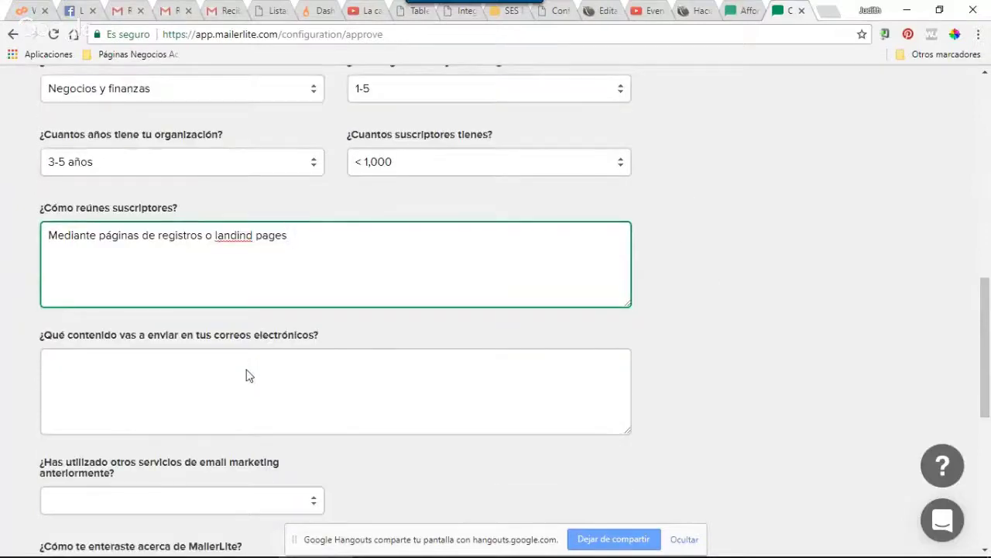
{"action": "scroll", "coordinate": [248, 374], "scroll_direction": "down", "scroll_amount": 1}
{"action": "left_click", "coordinate": [237, 286]}
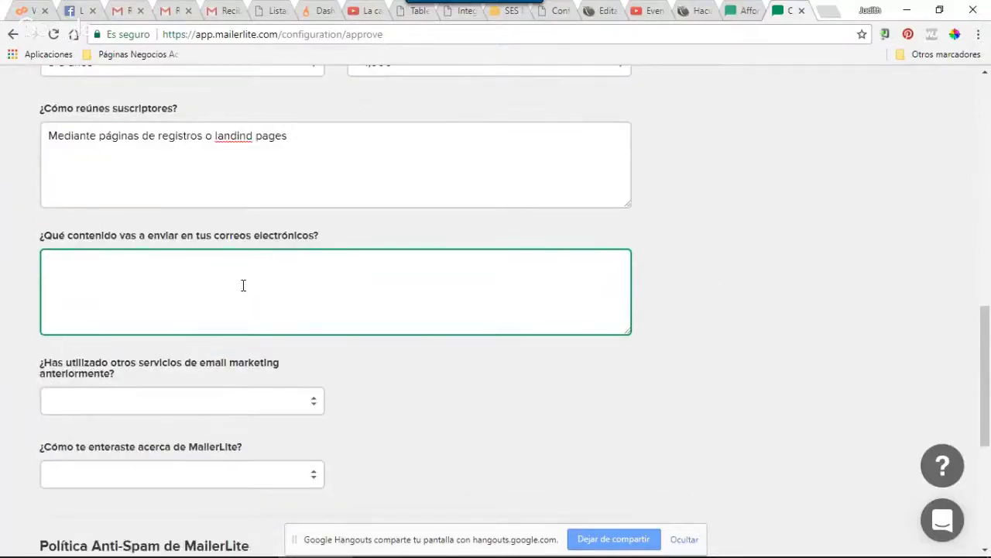
{"action": "type", "text": "Contenido de valor"}
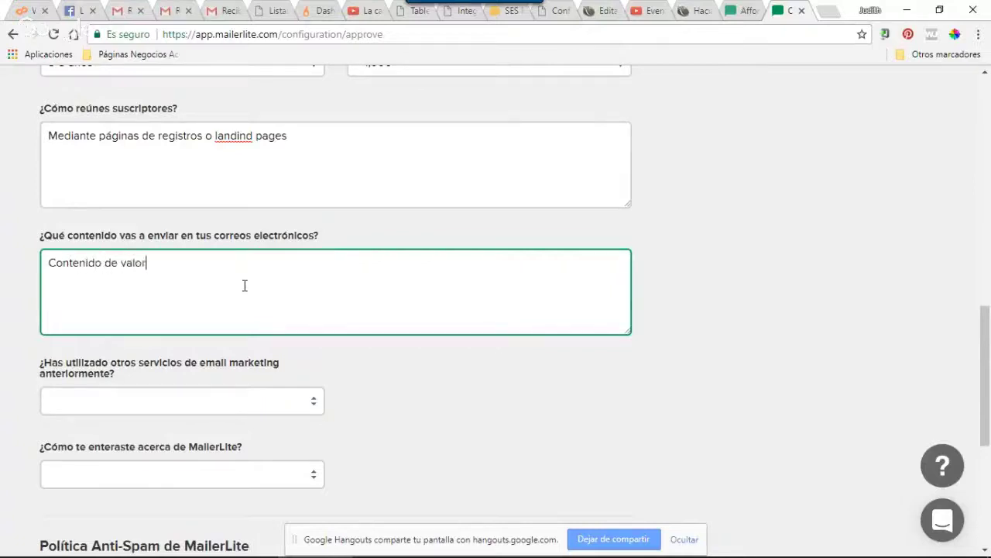
{"action": "type", "text": " publicado en "}
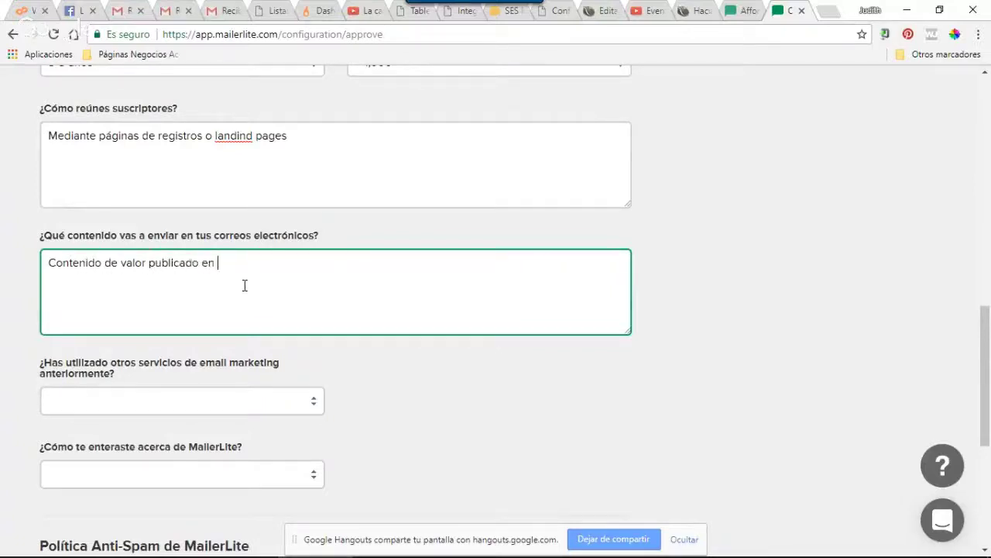
{"action": "type", "text": "mi blog"}
{"action": "scroll", "coordinate": [228, 375], "scroll_direction": "down", "scroll_amount": 1}
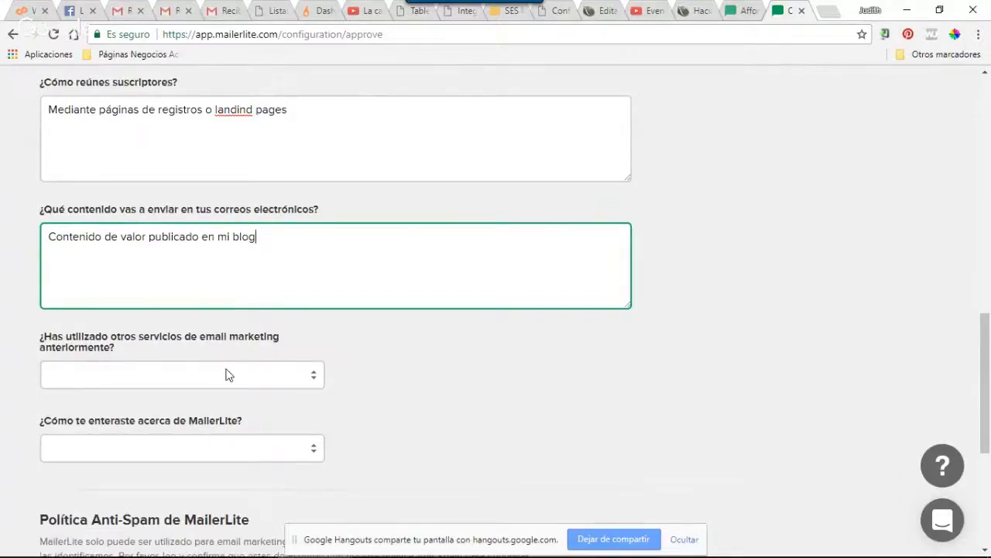
{"action": "scroll", "coordinate": [228, 375], "scroll_direction": "down", "scroll_amount": 1}
Choose GetResponse as the previous email service and Recommendations as how MailerLite was found
{"action": "left_click", "coordinate": [230, 340]}
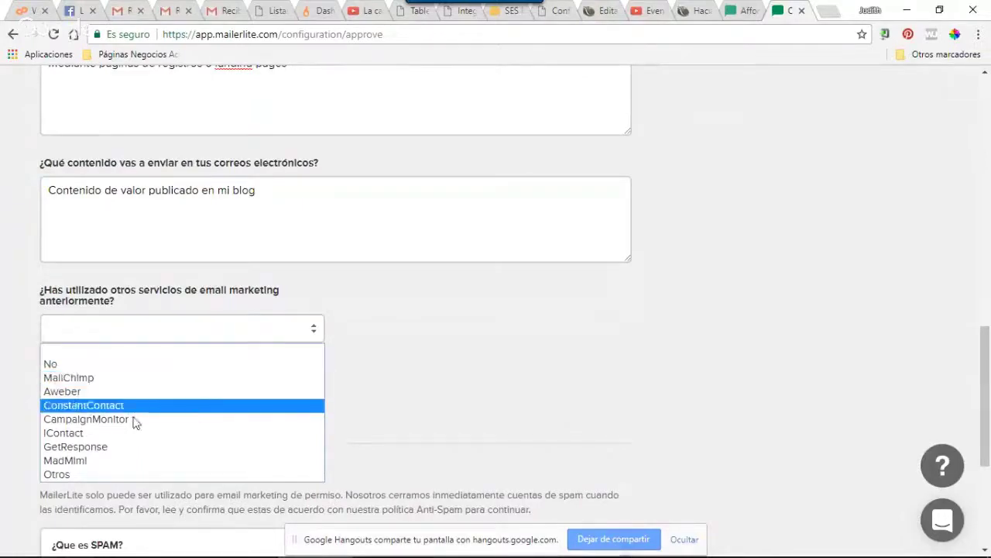
{"action": "left_click", "coordinate": [113, 447]}
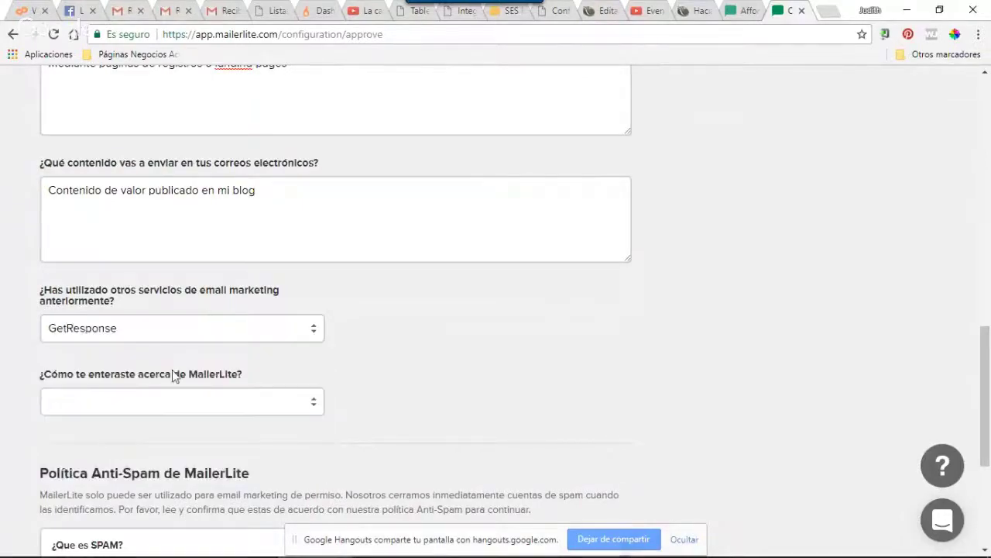
{"action": "left_click", "coordinate": [220, 331]}
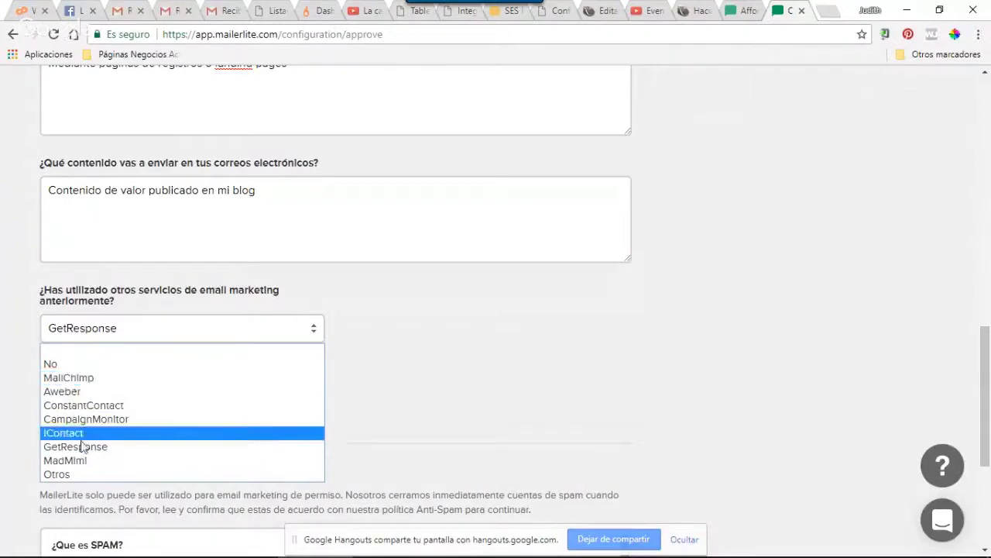
{"action": "left_click", "coordinate": [403, 398]}
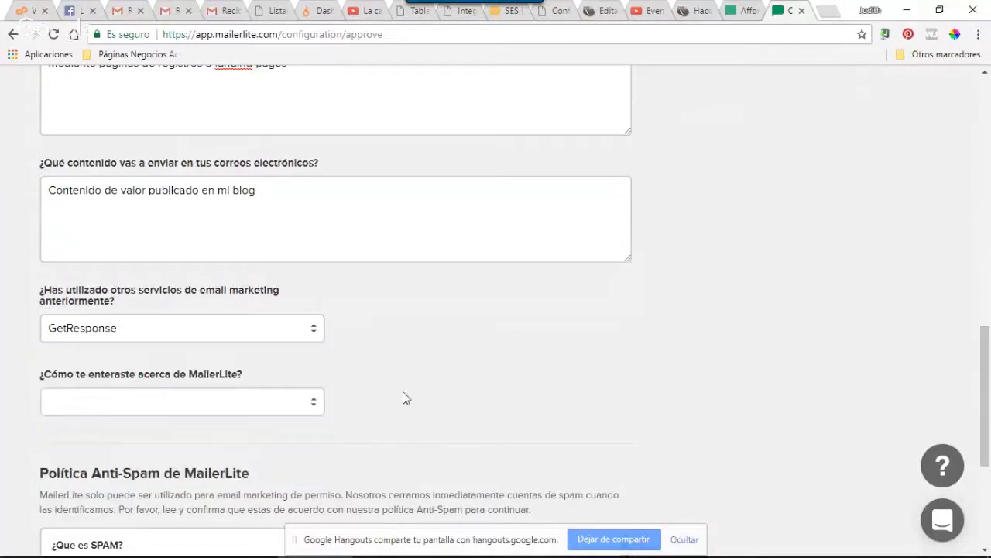
{"action": "left_click", "coordinate": [145, 407]}
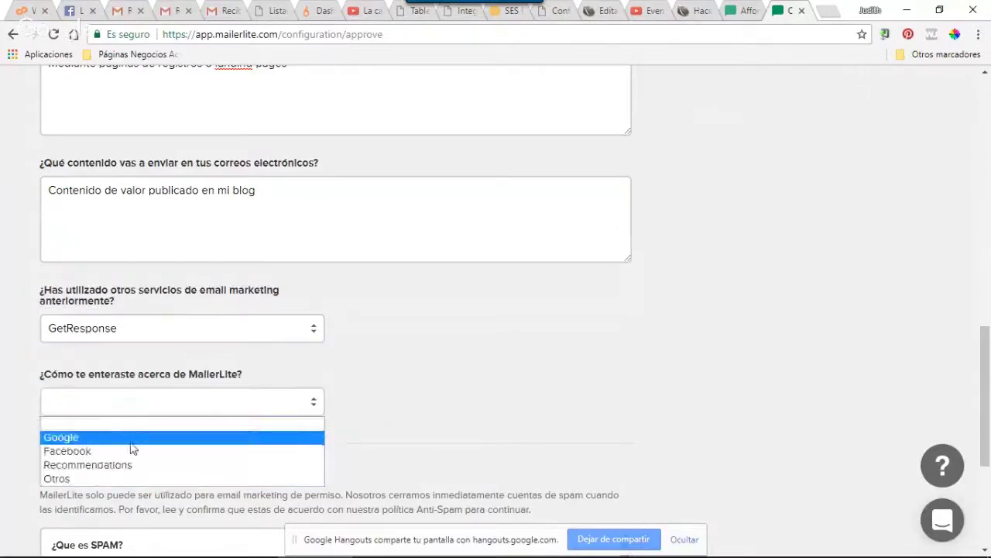
{"action": "left_click", "coordinate": [115, 465]}
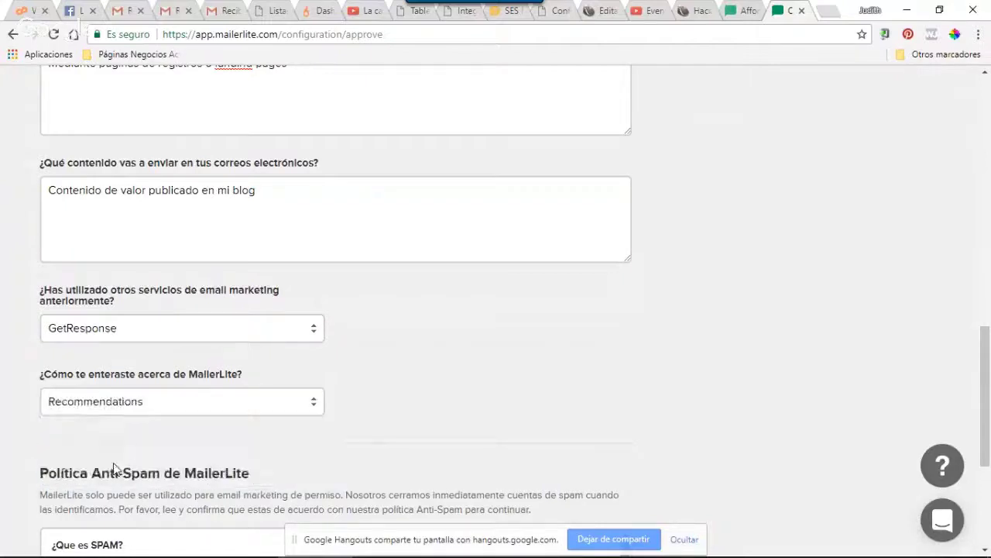
Accept the anti-spam policy and save the profile with Guardar
{"action": "scroll", "coordinate": [172, 433], "scroll_direction": "down", "scroll_amount": 1}
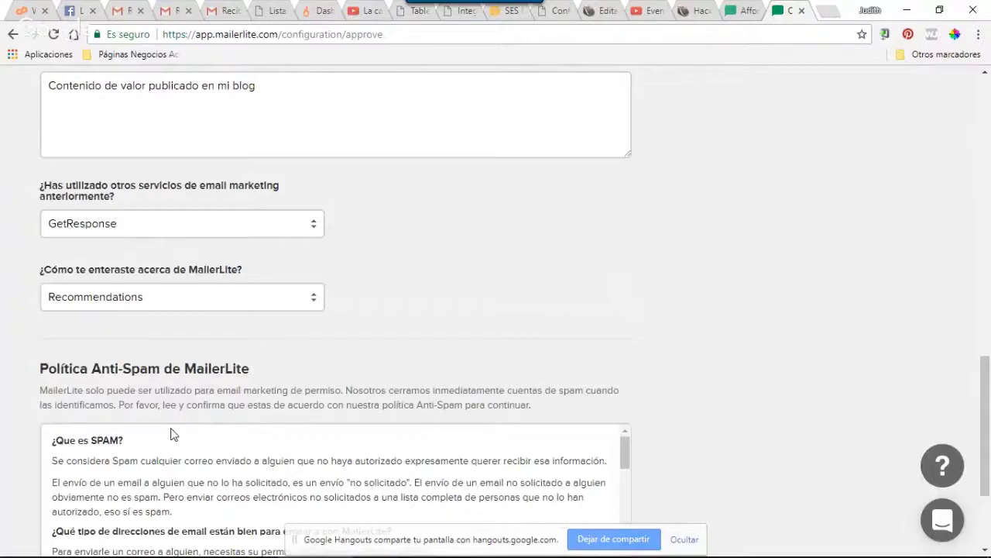
{"action": "scroll", "coordinate": [172, 433], "scroll_direction": "down", "scroll_amount": 4}
{"action": "scroll", "coordinate": [151, 315], "scroll_direction": "down", "scroll_amount": 3}
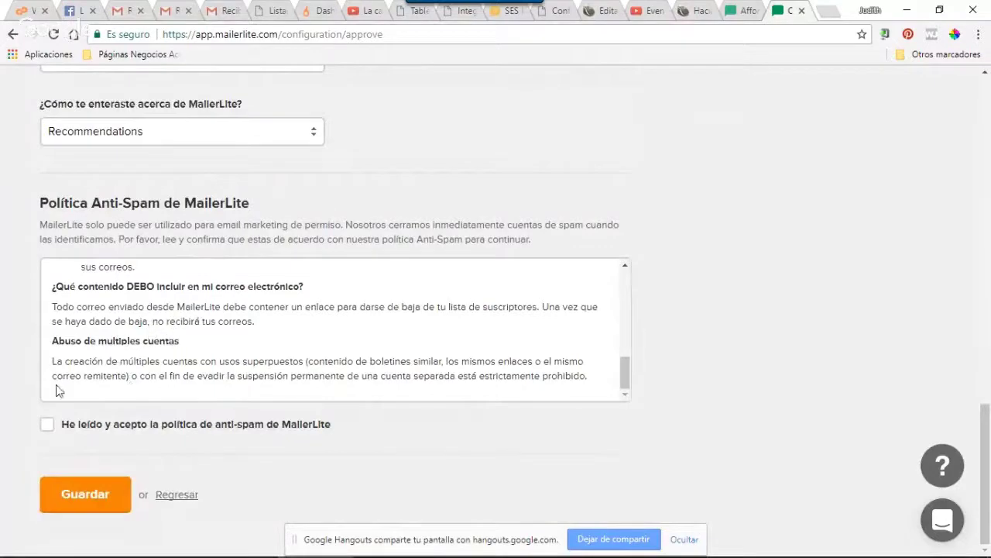
{"action": "left_click", "coordinate": [48, 428]}
{"action": "left_click", "coordinate": [108, 495]}
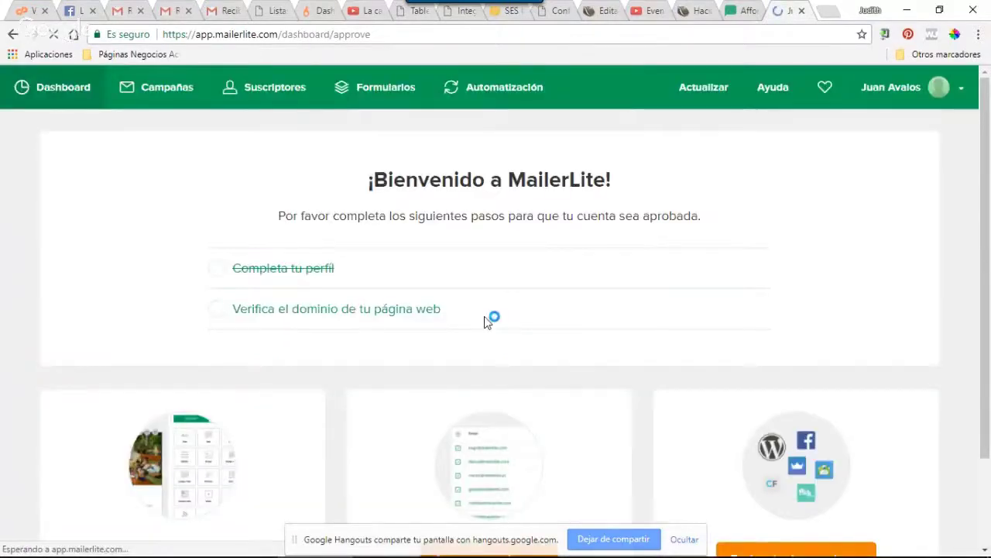
Start domain verification, enter the blog's website address as the URL, and continue
{"action": "left_click", "coordinate": [350, 313]}
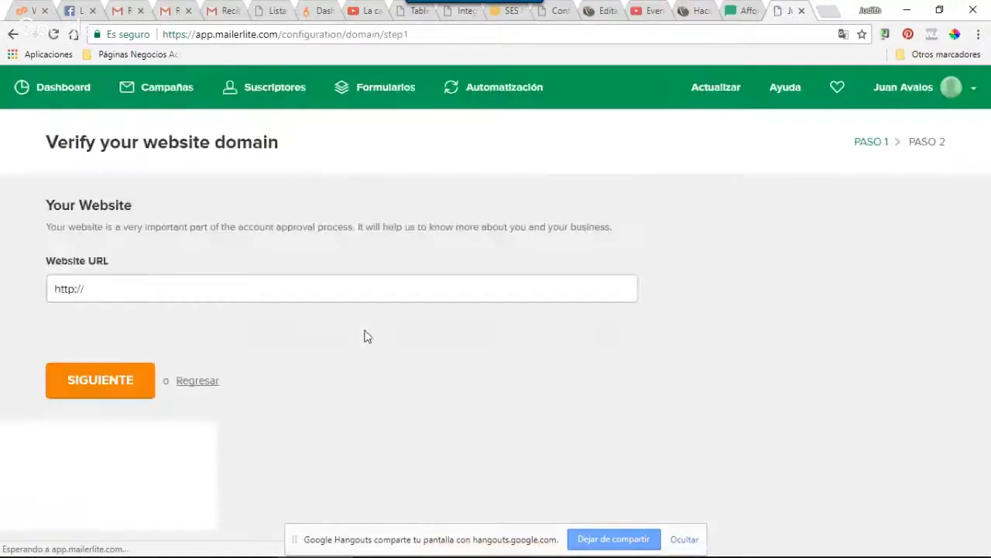
{"action": "left_click", "coordinate": [279, 302]}
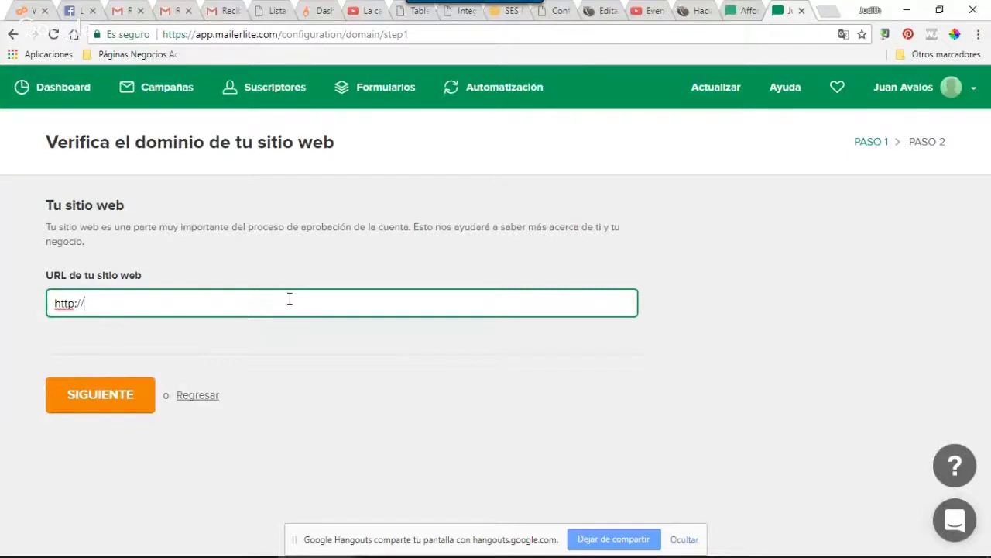
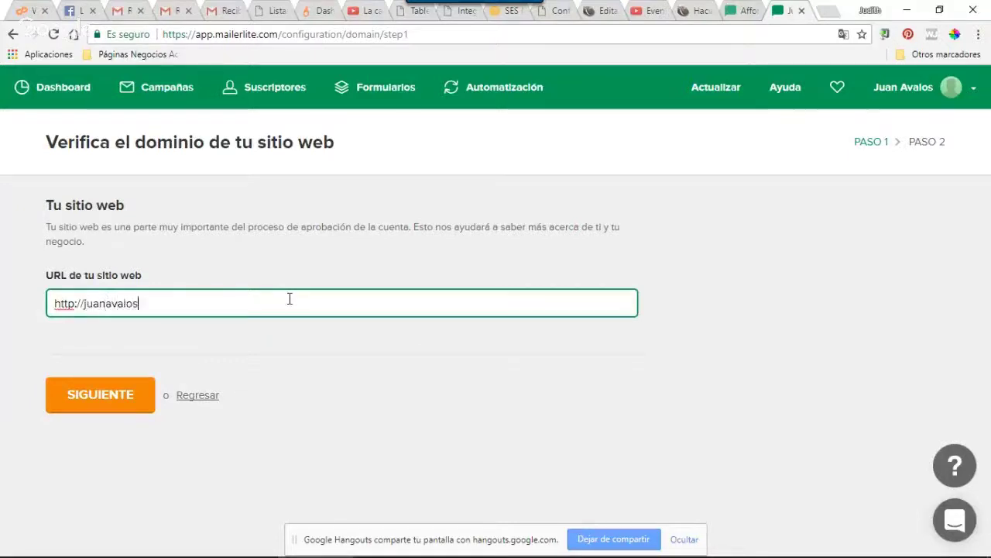
{"action": "type", "text": "blog.com"}
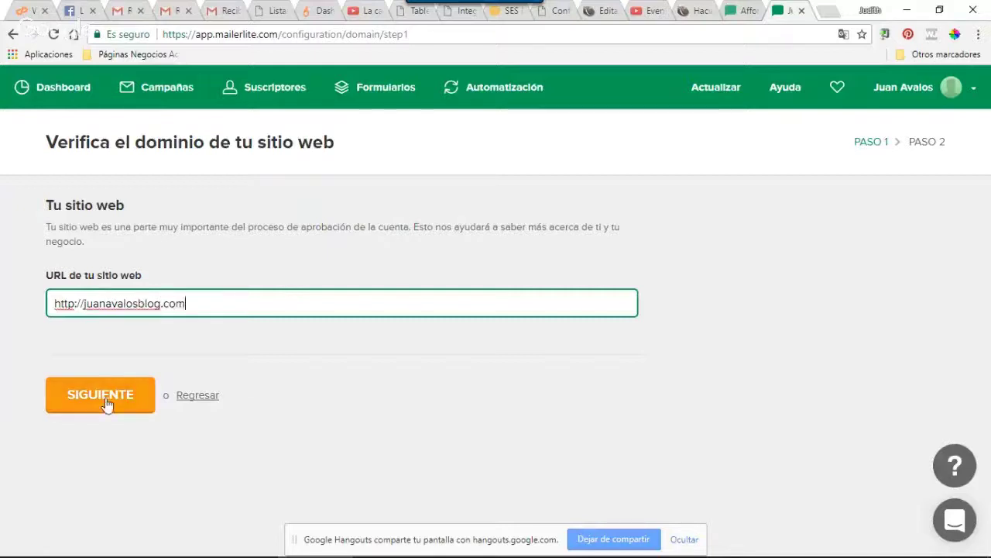
{"action": "left_click", "coordinate": [111, 403]}
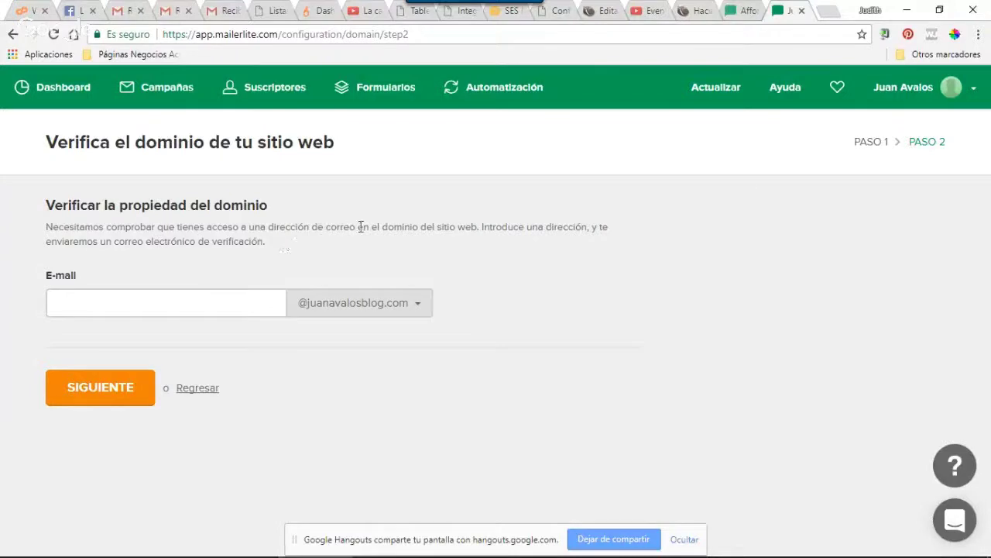
Focus the verification E-mail field, then show the Windows desktop with Win+D
{"action": "left_click", "coordinate": [235, 298]}
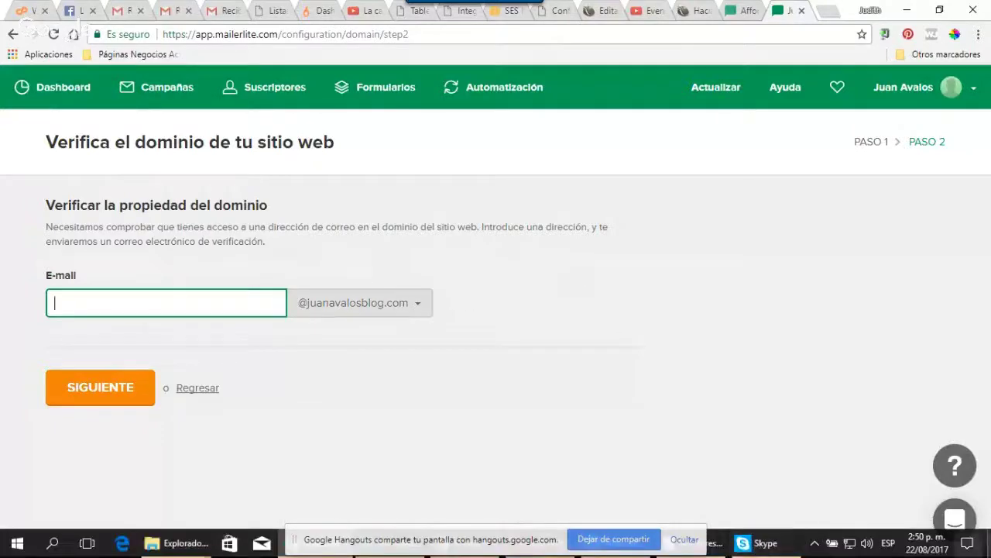
{"action": "key", "text": "super+d"}
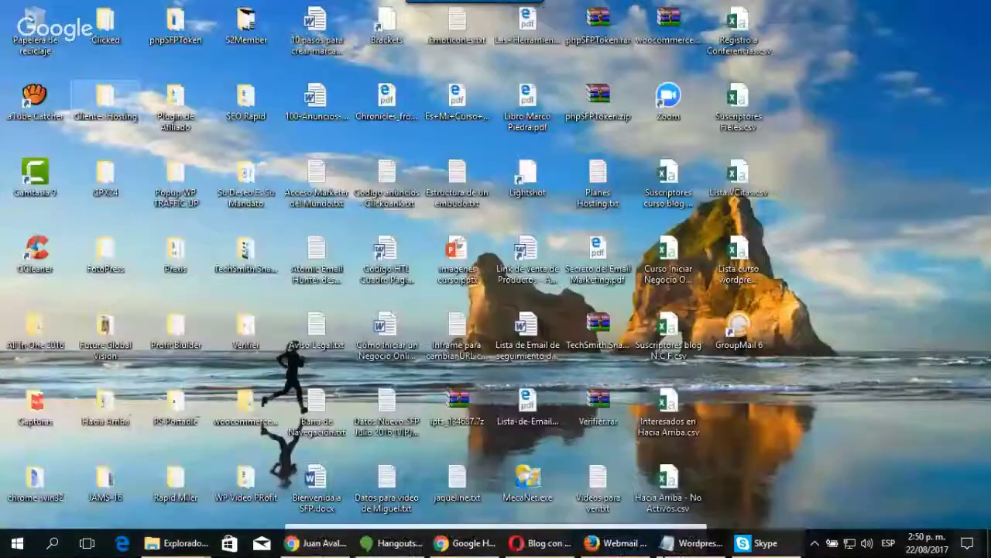
Open cPanel in a new tab and go to Cuentas de correo electrónico
{"action": "key", "text": "super+d"}
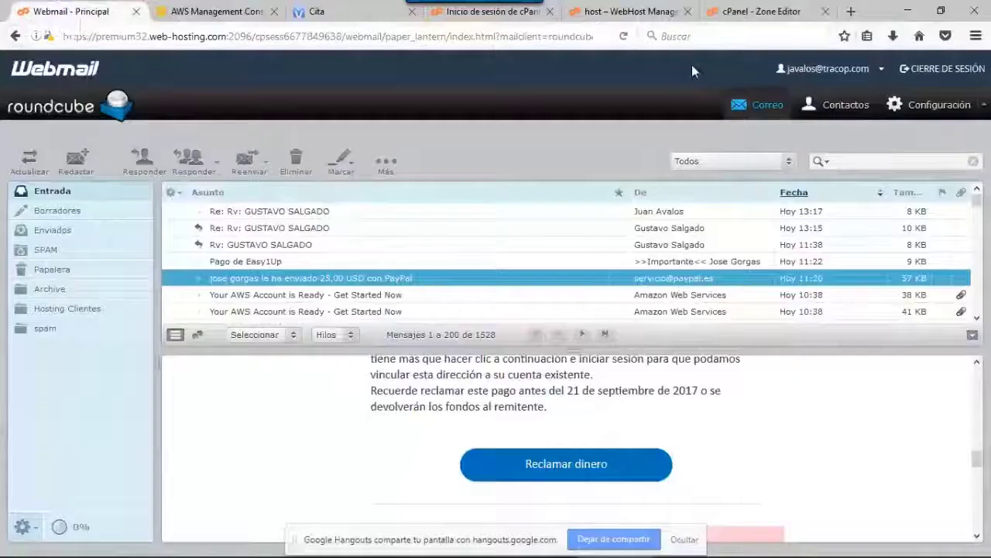
{"action": "left_click", "coordinate": [493, 11]}
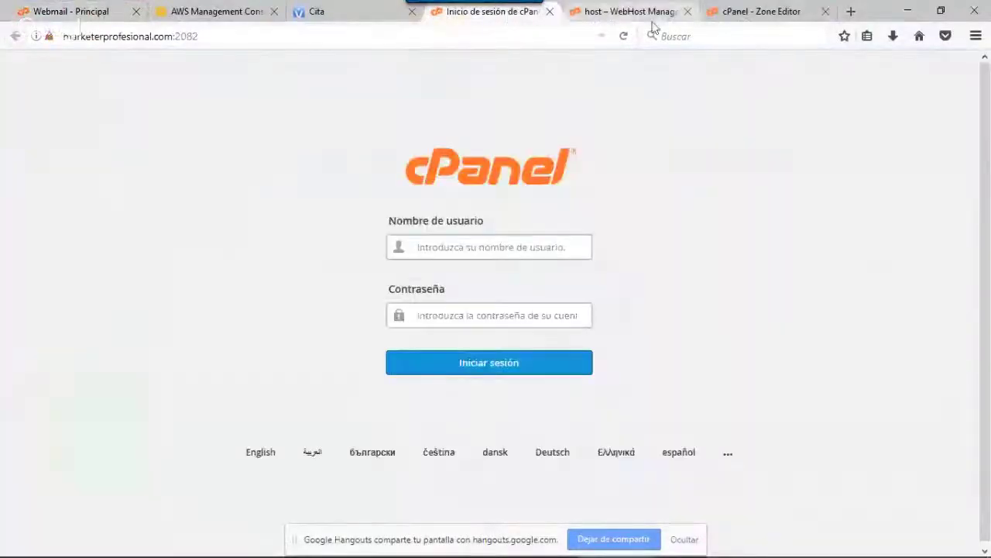
{"action": "left_click", "coordinate": [851, 12]}
{"action": "left_click", "coordinate": [867, 46]}
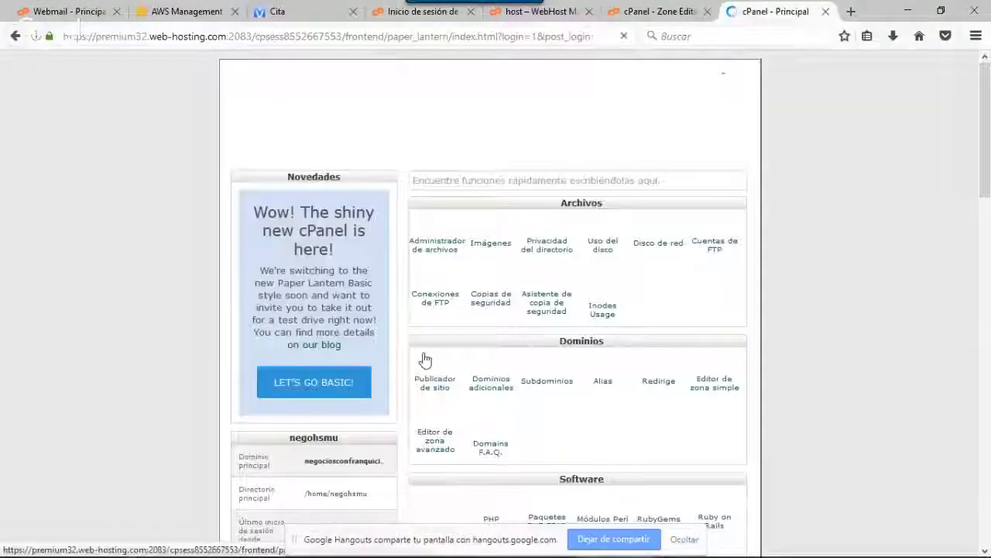
{"action": "scroll", "coordinate": [458, 350], "scroll_direction": "down", "scroll_amount": 6}
{"action": "scroll", "coordinate": [458, 349], "scroll_direction": "down", "scroll_amount": 5}
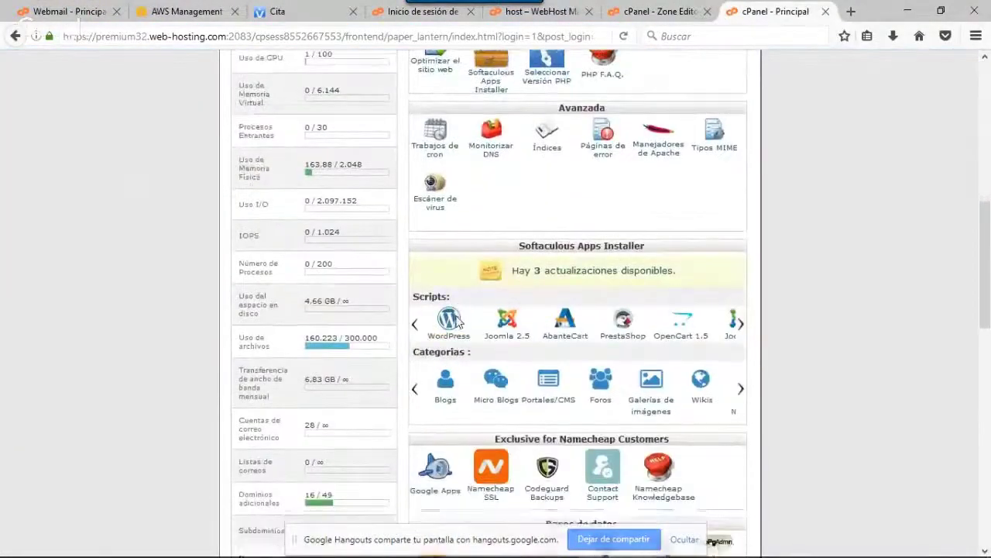
{"action": "scroll", "coordinate": [460, 322], "scroll_direction": "down", "scroll_amount": 2}
{"action": "scroll", "coordinate": [457, 321], "scroll_direction": "down", "scroll_amount": 6}
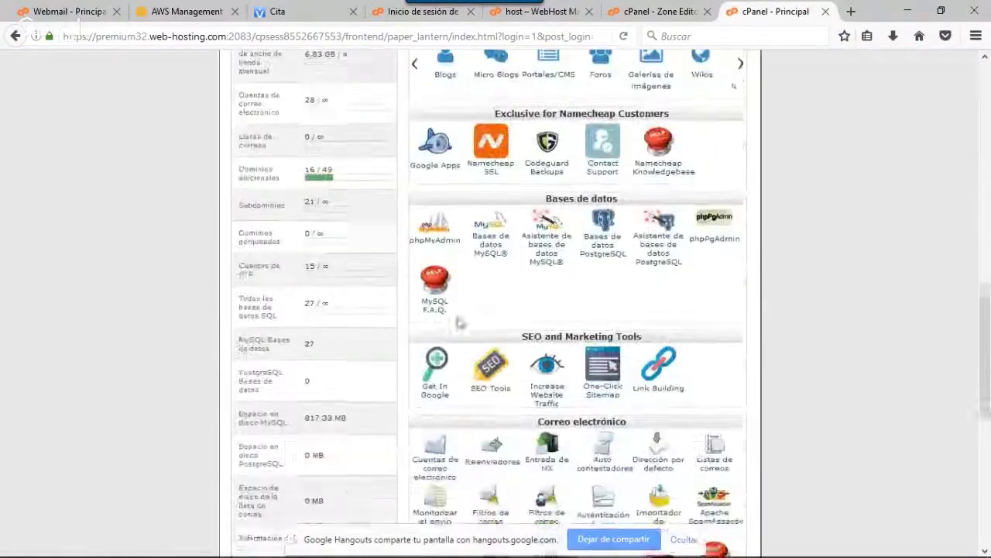
{"action": "left_click", "coordinate": [437, 293]}
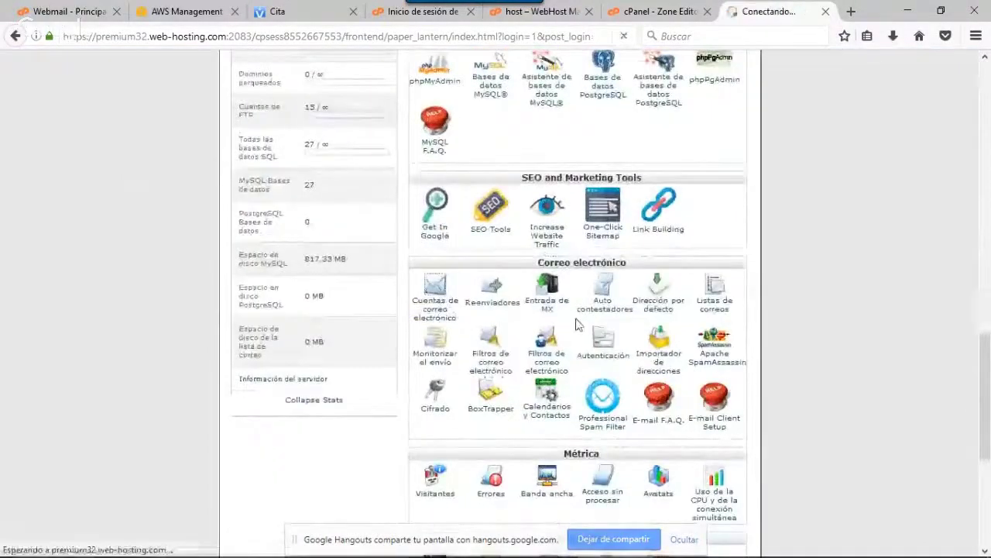
{"action": "scroll", "coordinate": [485, 325], "scroll_direction": "down", "scroll_amount": 15}
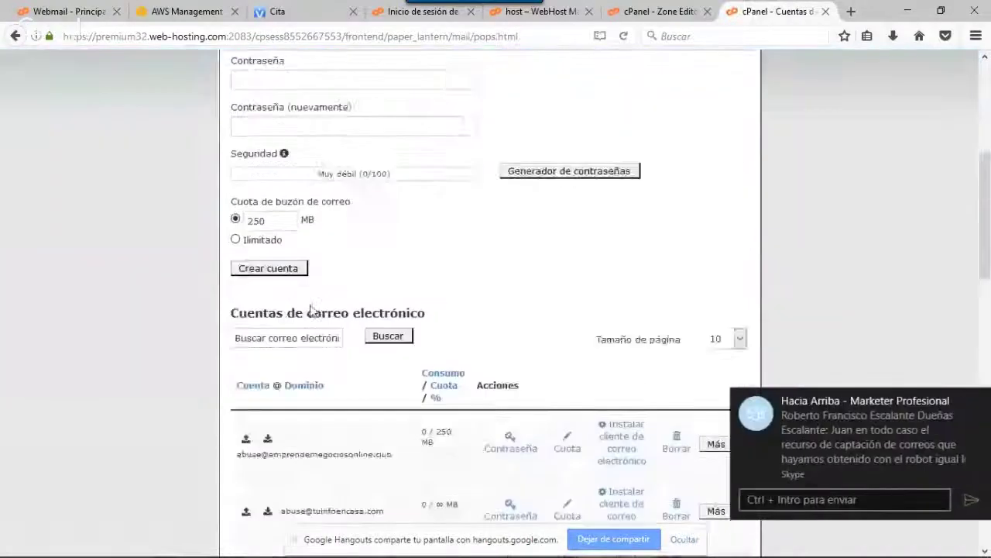
{"action": "scroll", "coordinate": [196, 287], "scroll_direction": "down", "scroll_amount": 2}
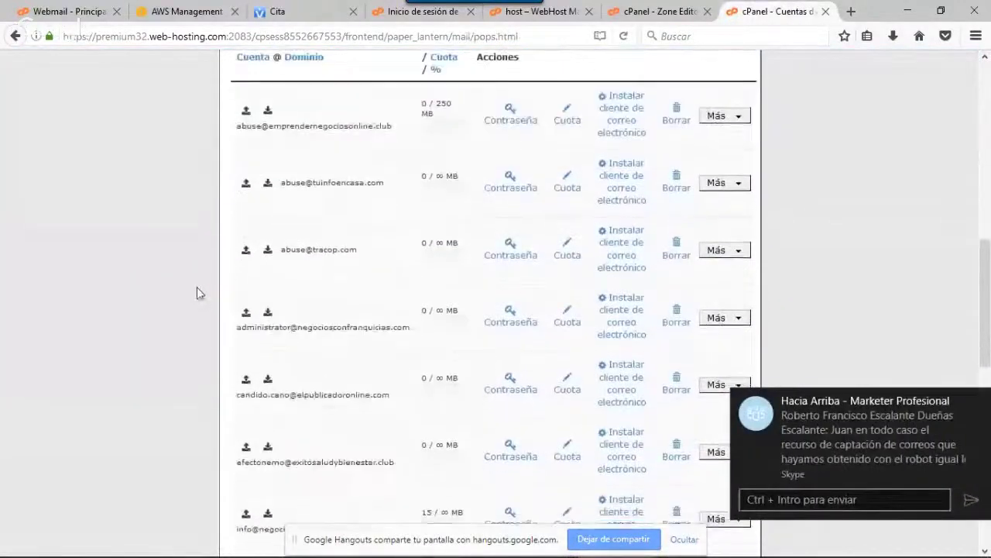
{"action": "scroll", "coordinate": [196, 287], "scroll_direction": "down", "scroll_amount": 6}
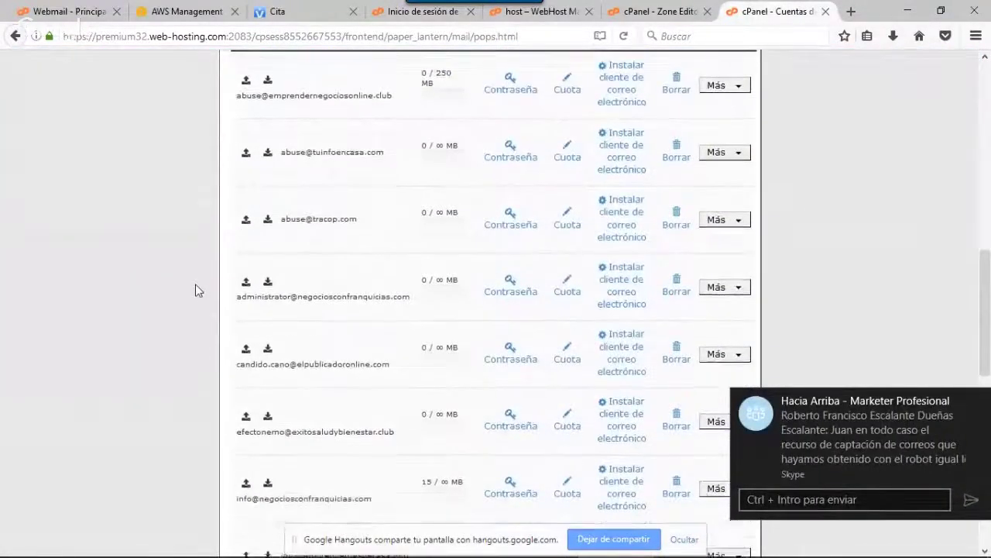
{"action": "scroll", "coordinate": [196, 289], "scroll_direction": "down", "scroll_amount": 2}
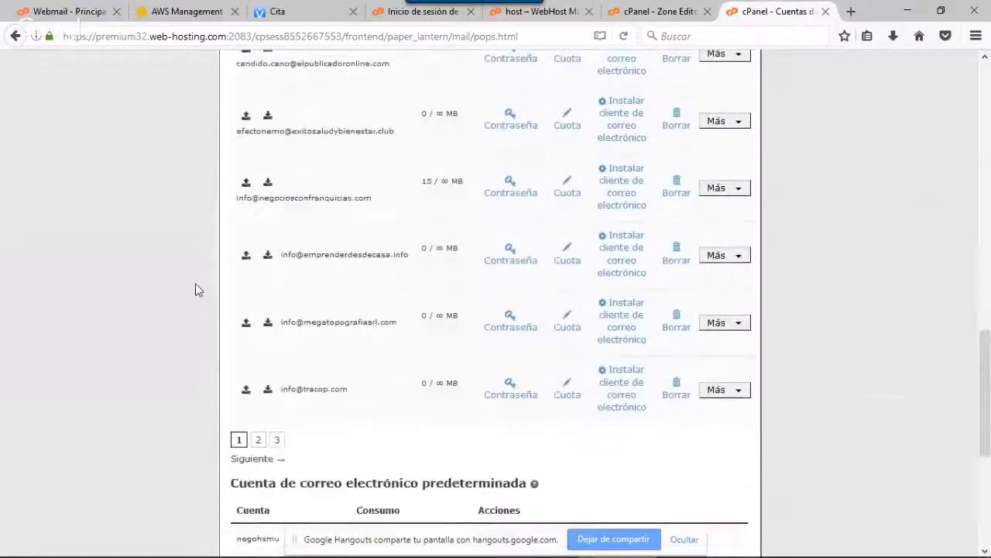
{"action": "scroll", "coordinate": [196, 289], "scroll_direction": "down", "scroll_amount": 2}
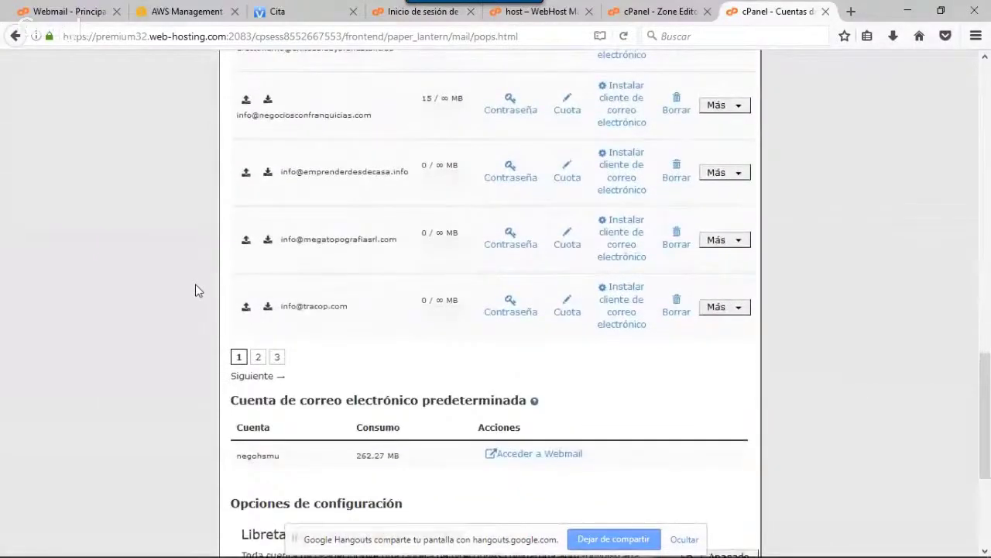
{"action": "scroll", "coordinate": [198, 285], "scroll_direction": "down", "scroll_amount": 2}
{"action": "left_click", "coordinate": [256, 292]}
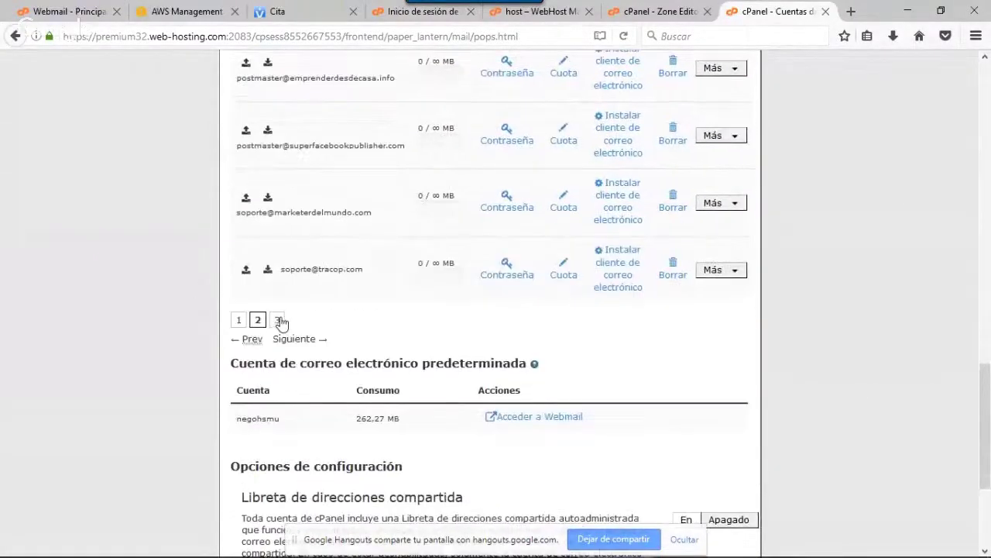
{"action": "left_click", "coordinate": [280, 322]}
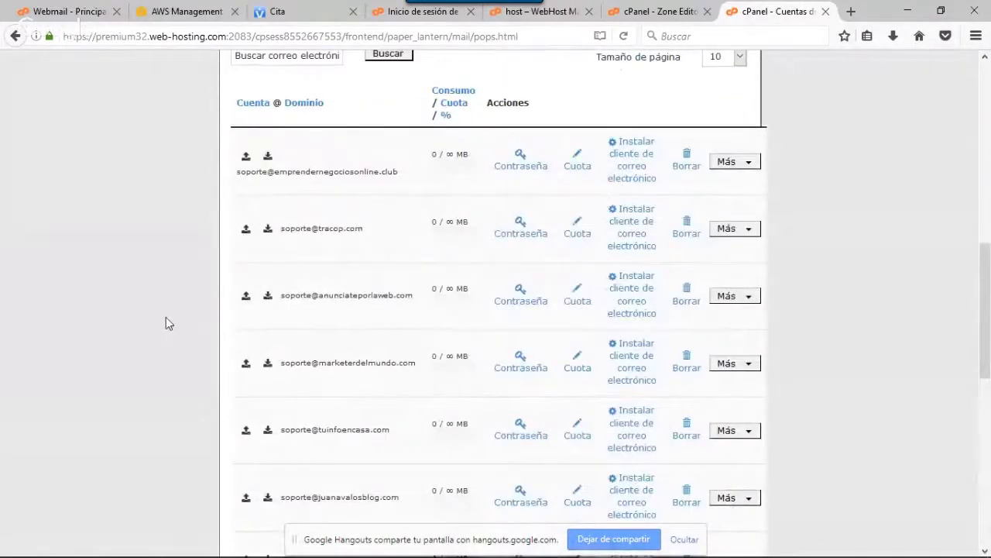
{"action": "scroll", "coordinate": [165, 320], "scroll_direction": "down", "scroll_amount": 6}
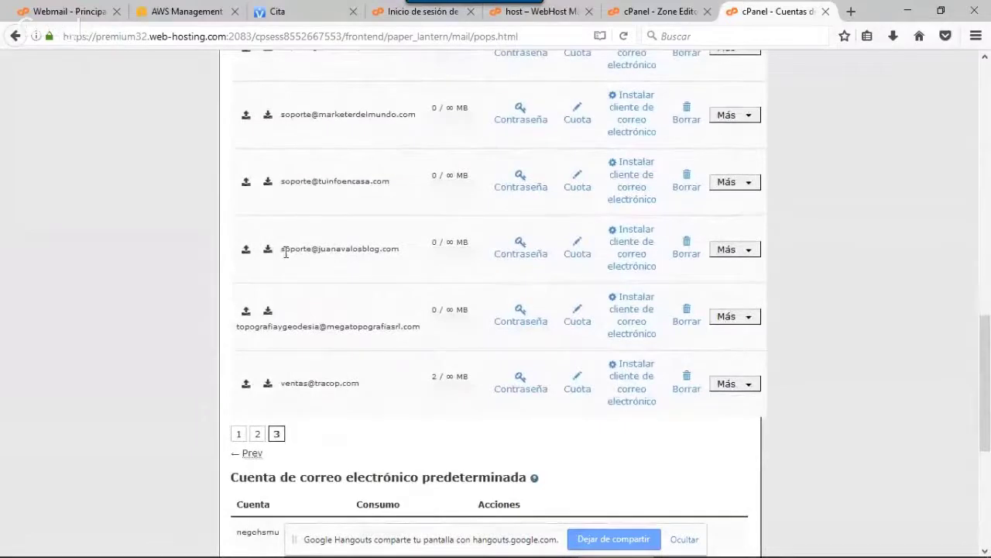
{"action": "left_click_drag", "start_coordinate": [285, 249], "coordinate": [397, 261]}
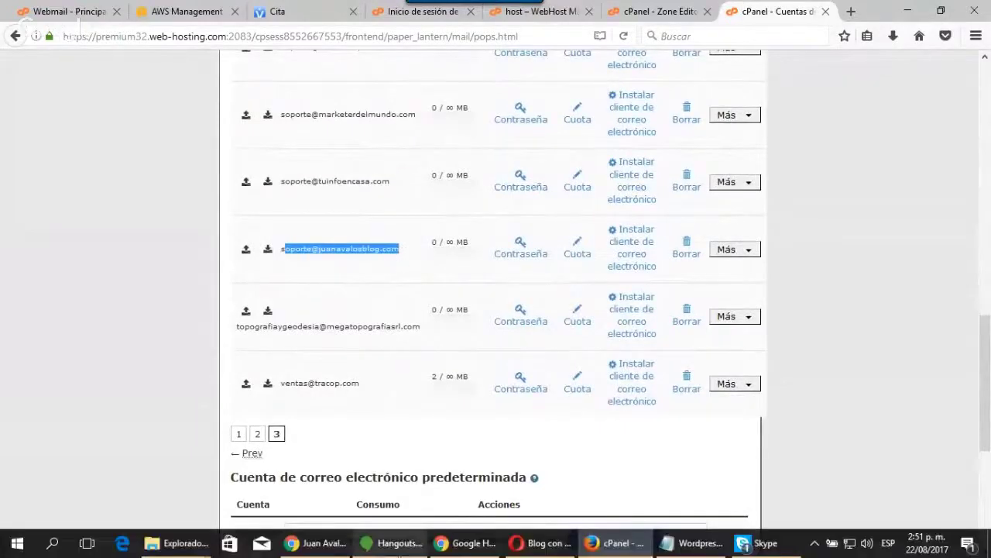
{"action": "left_click", "coordinate": [462, 547]}
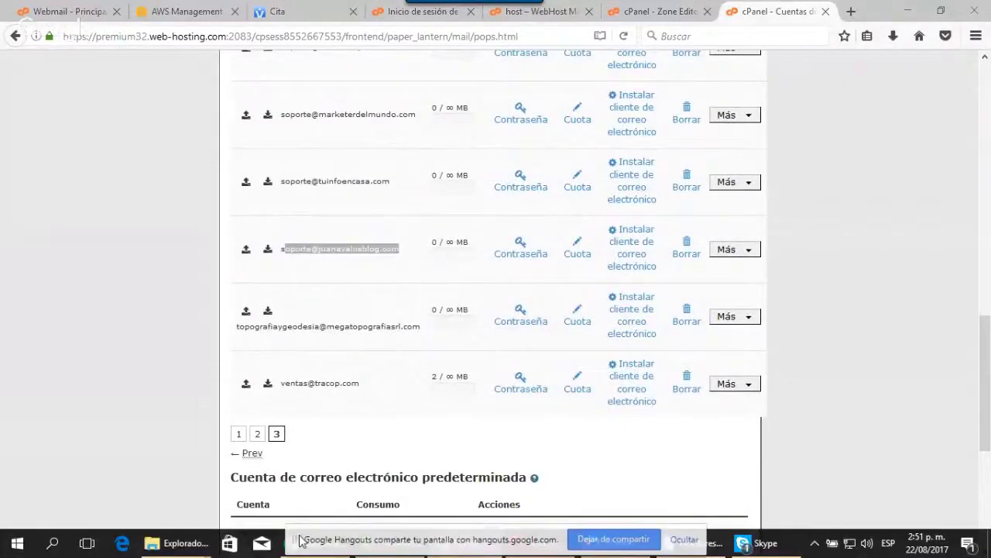
{"action": "left_click", "coordinate": [908, 11]}
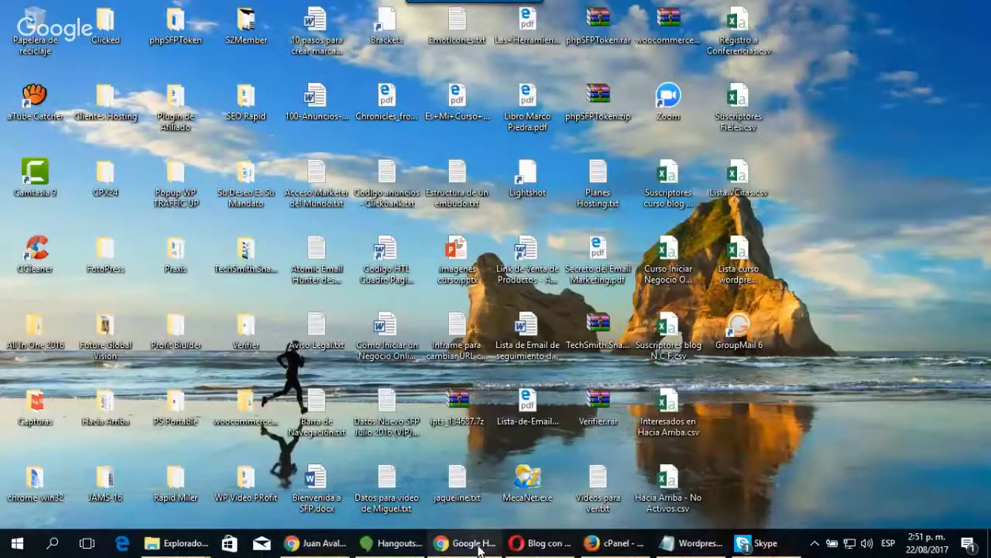
{"action": "left_click", "coordinate": [314, 543]}
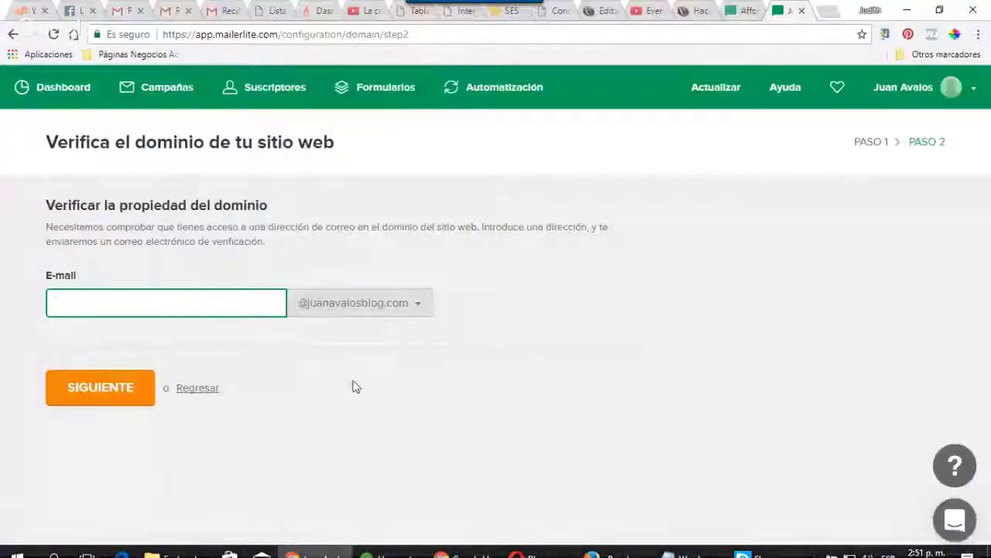
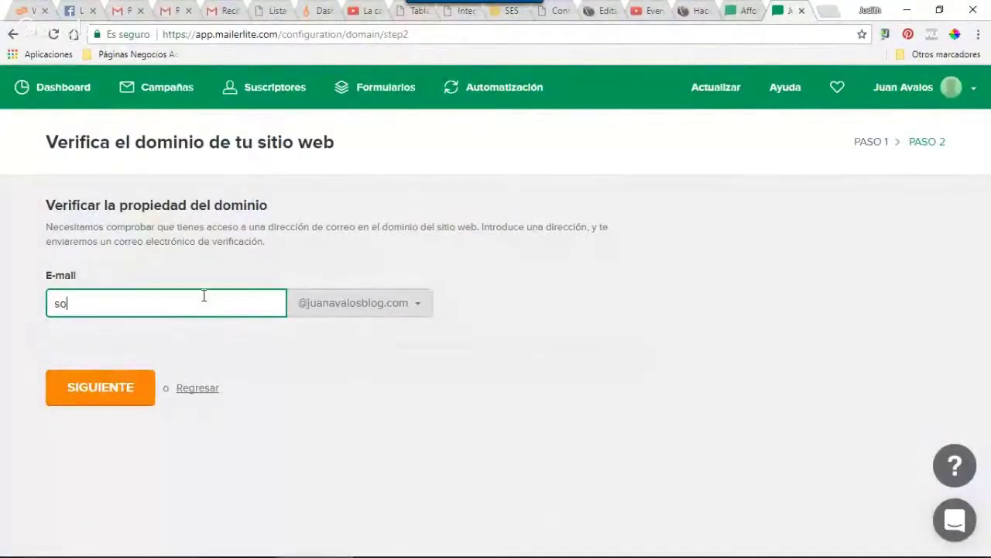
{"action": "left_click", "coordinate": [96, 392]}
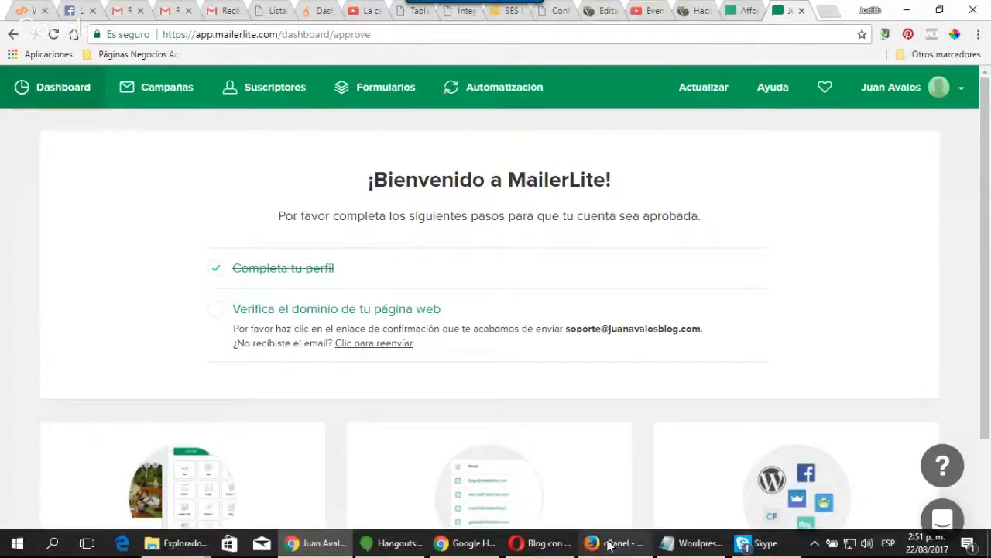
{"action": "left_click", "coordinate": [590, 533]}
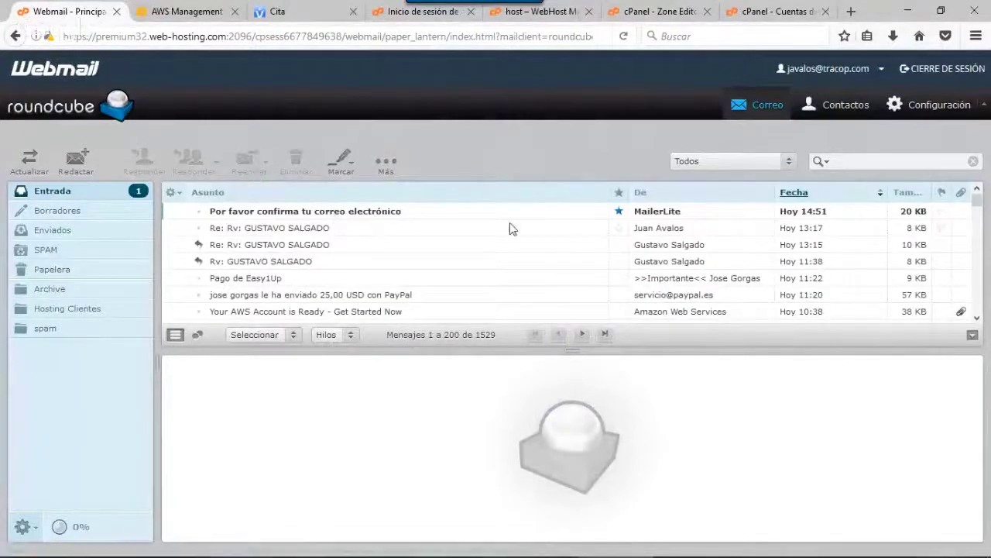
Confirm the address from the 'Por favor confirma tu correo electrónico' message in Roundcube
{"action": "left_click", "coordinate": [393, 214]}
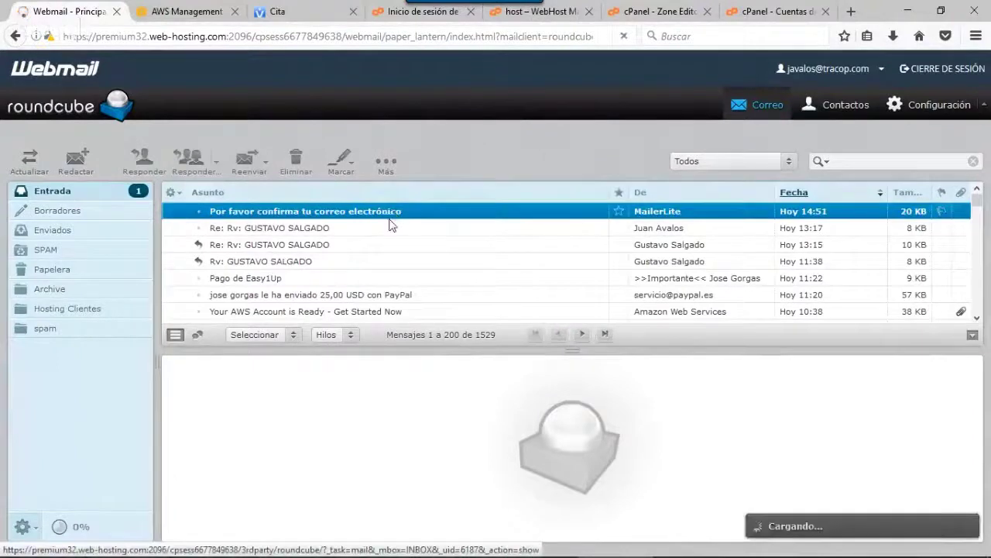
{"action": "scroll", "coordinate": [434, 427], "scroll_direction": "down", "scroll_amount": 3}
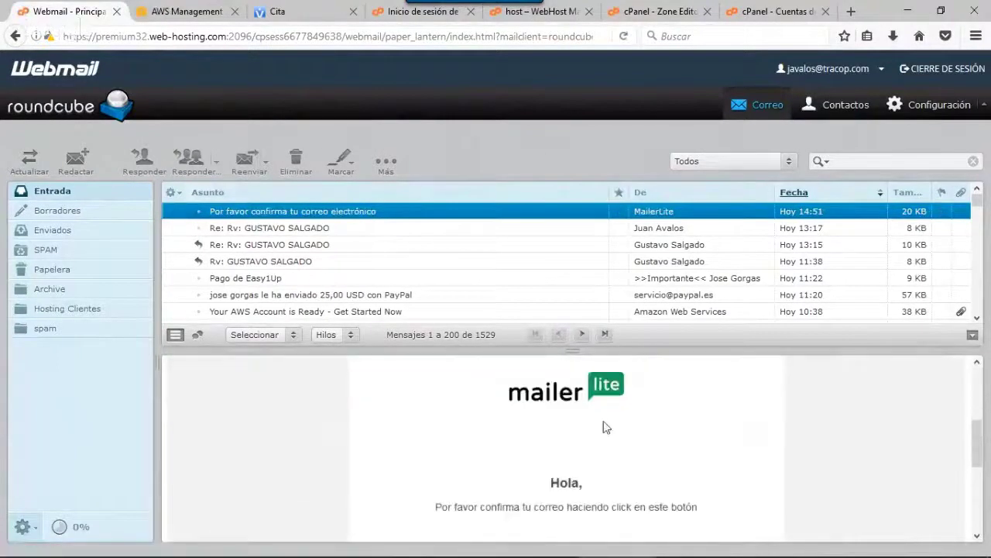
{"action": "scroll", "coordinate": [617, 428], "scroll_direction": "down", "scroll_amount": 5}
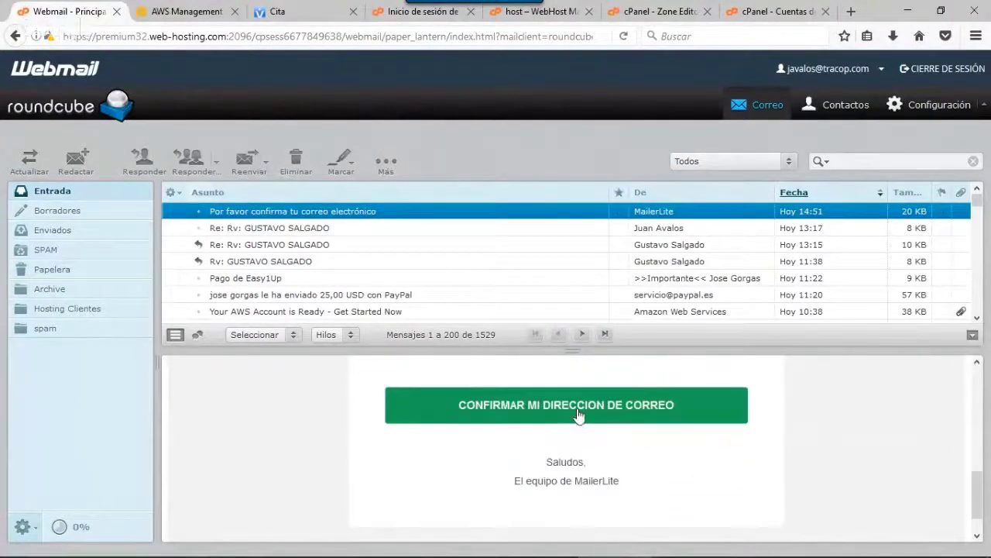
{"action": "left_click", "coordinate": [583, 413]}
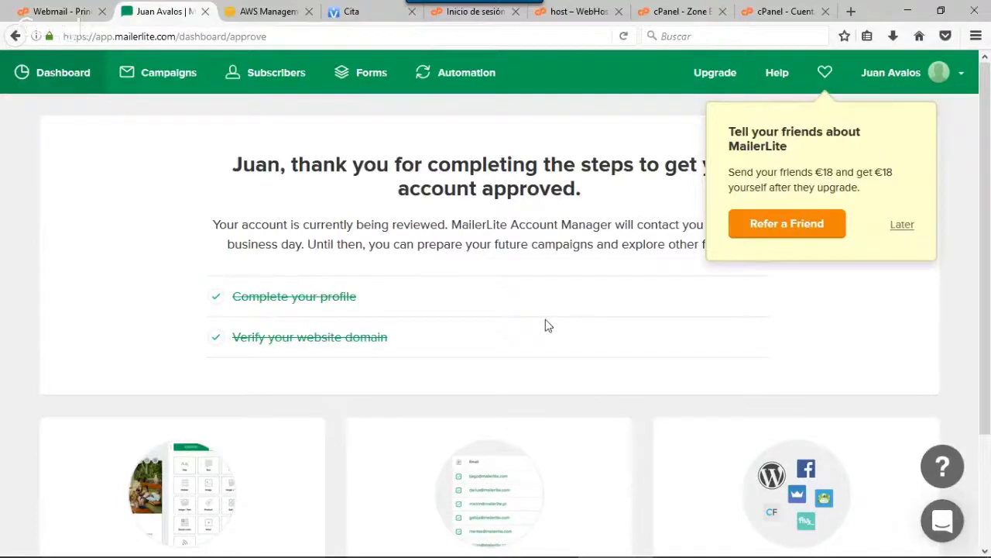
{"action": "scroll", "coordinate": [546, 326], "scroll_direction": "down", "scroll_amount": 3}
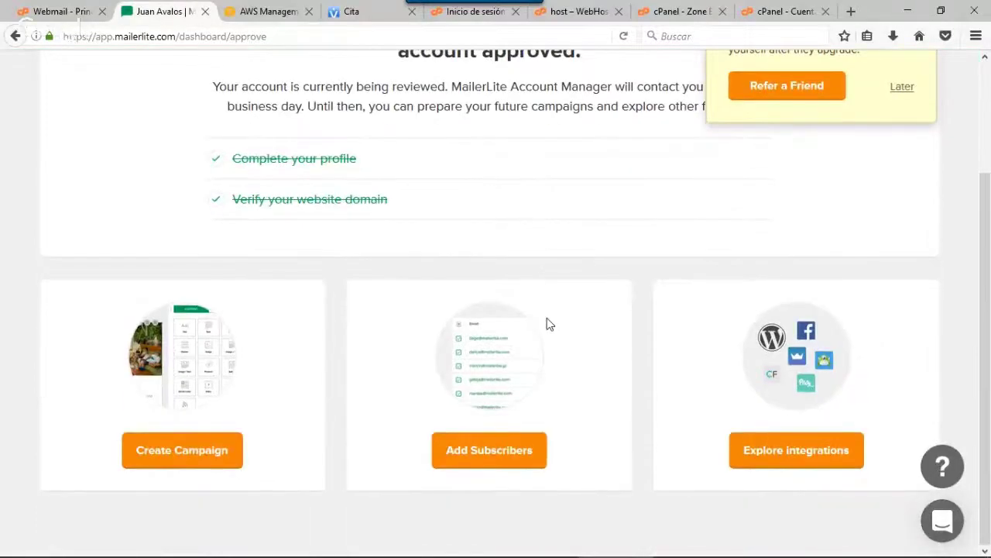
{"action": "scroll", "coordinate": [543, 321], "scroll_direction": "up", "scroll_amount": 3}
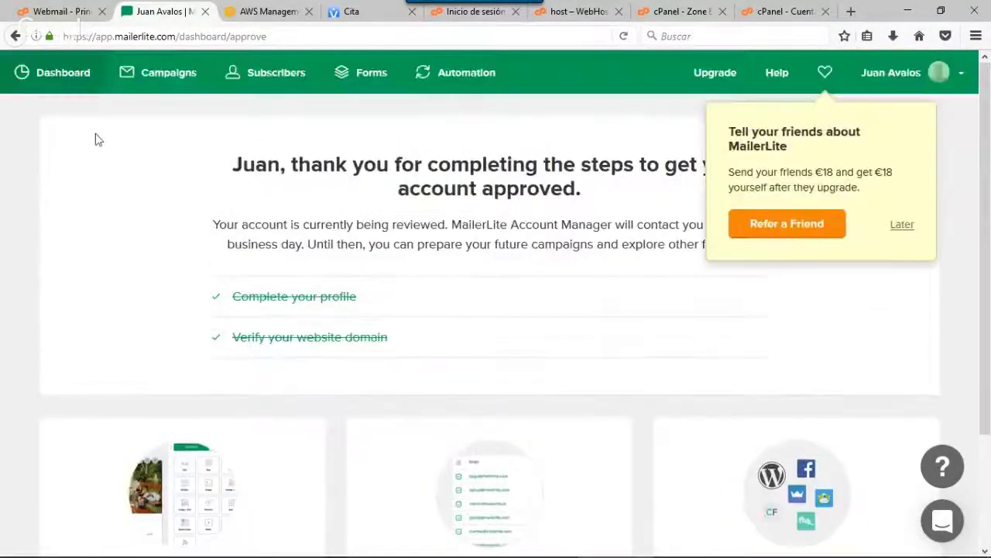
{"action": "left_click", "coordinate": [178, 76]}
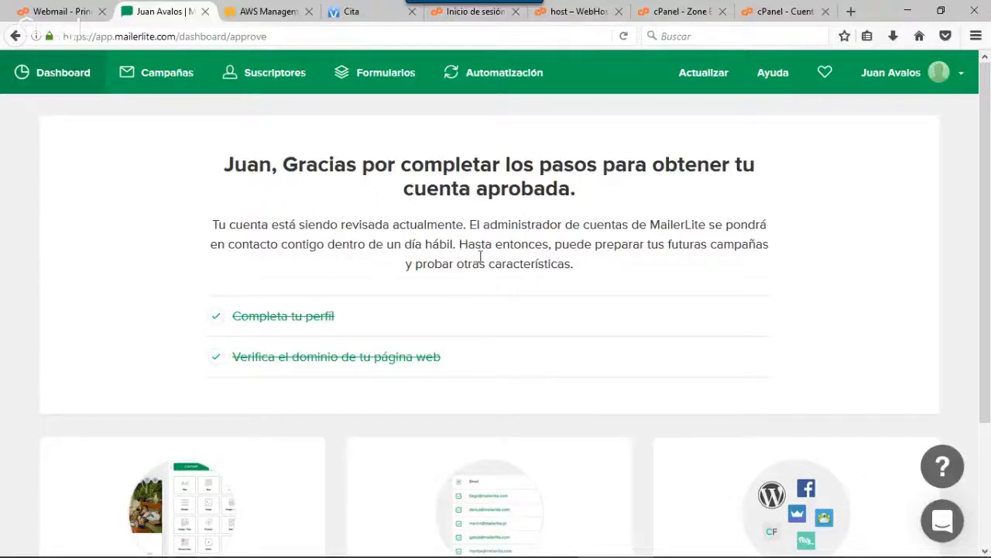
{"action": "scroll", "coordinate": [339, 297], "scroll_direction": "down", "scroll_amount": 1}
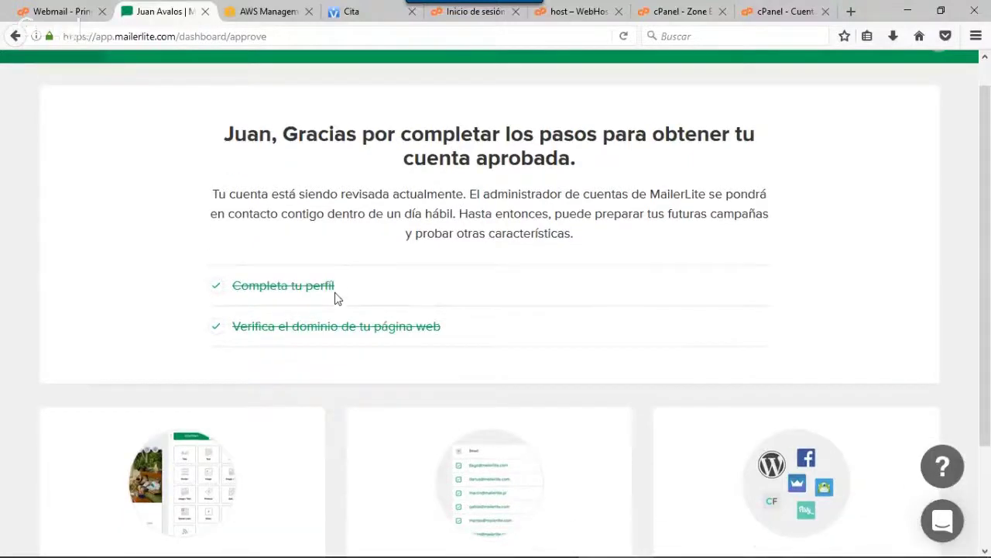
{"action": "scroll", "coordinate": [336, 298], "scroll_direction": "down", "scroll_amount": 3}
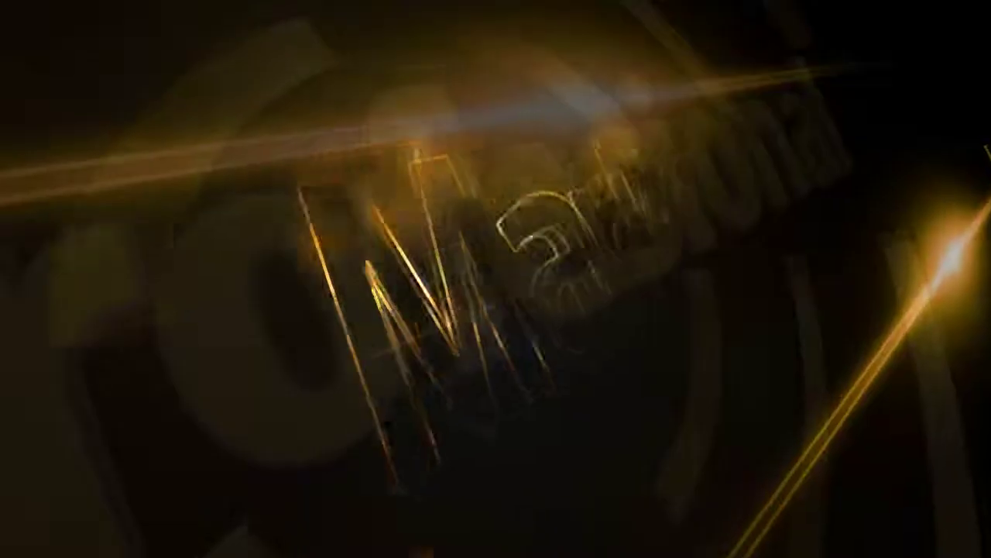